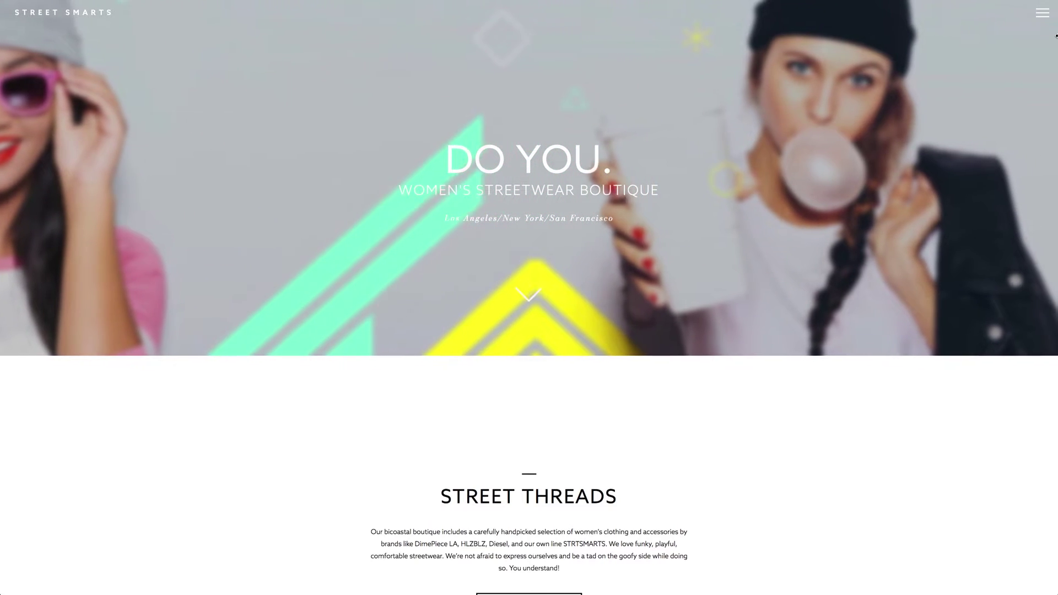
Step: Narrow the browser window to watch the Street Smarts hero image reposition
drag(1050, 37, 1057, 80)
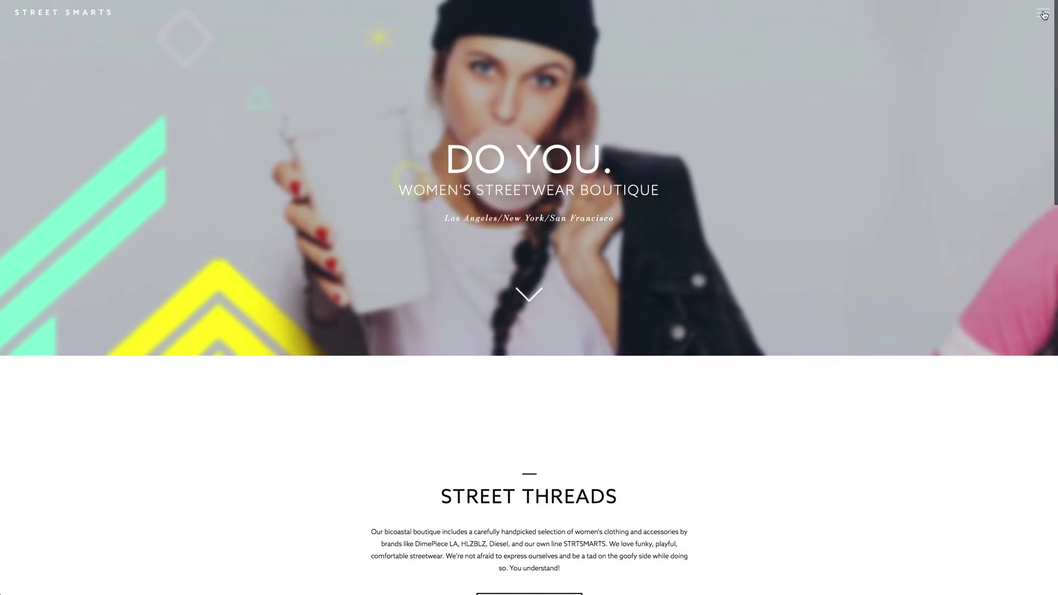
click(1043, 12)
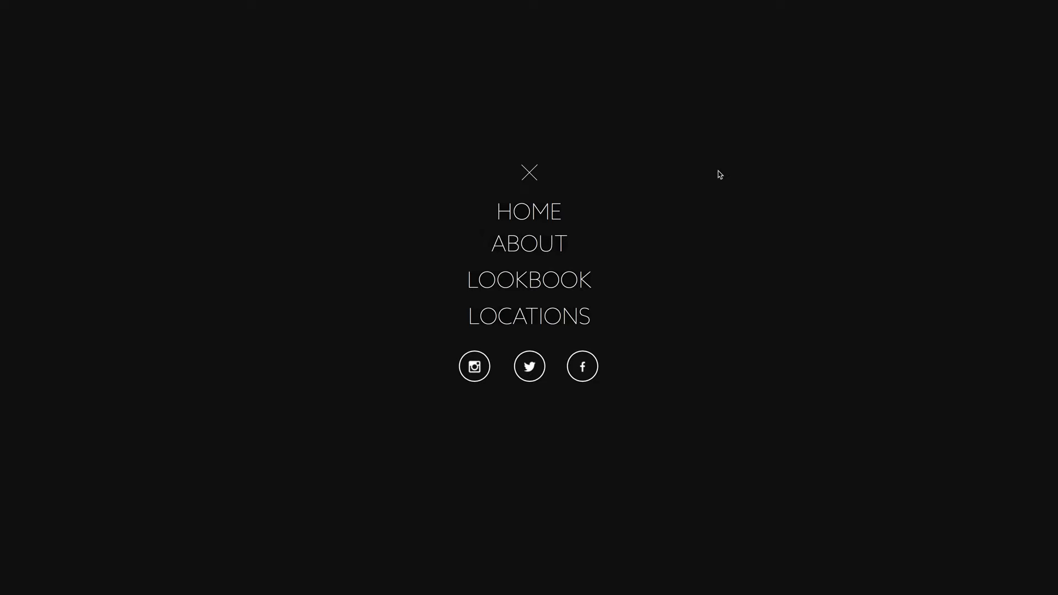
click(530, 176)
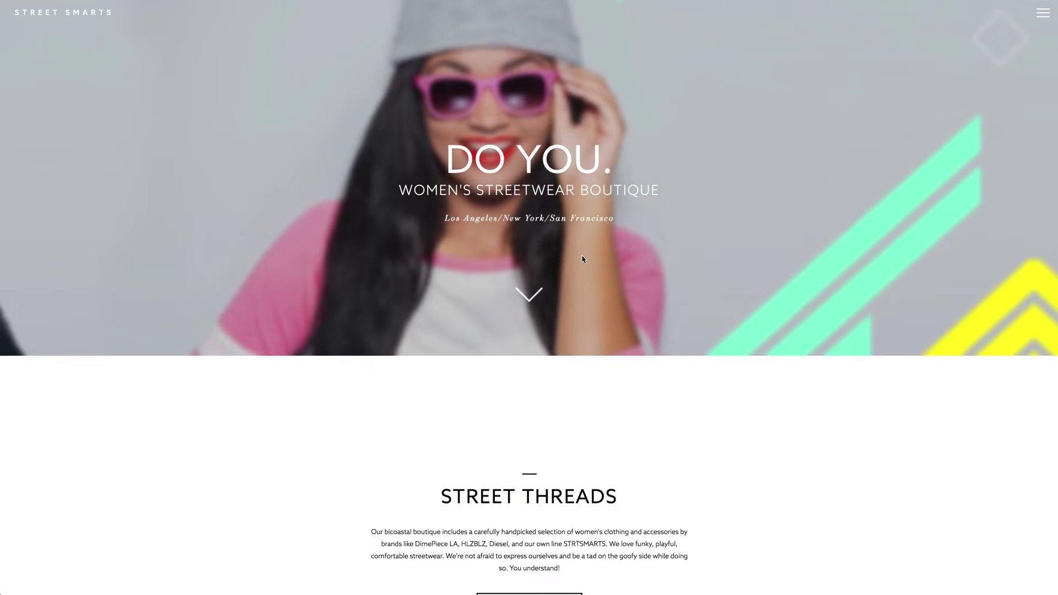
Step: Scroll the home page through Street Threads, Lookbook, Locations and the footer, then back up
scroll(596, 272, down, 4)
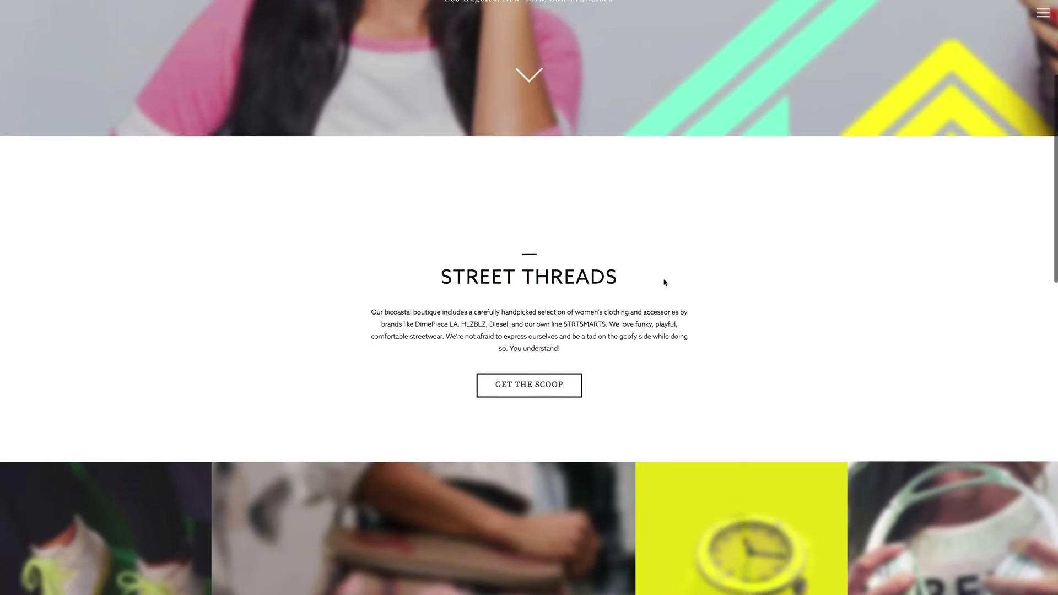
scroll(751, 299, down, 7)
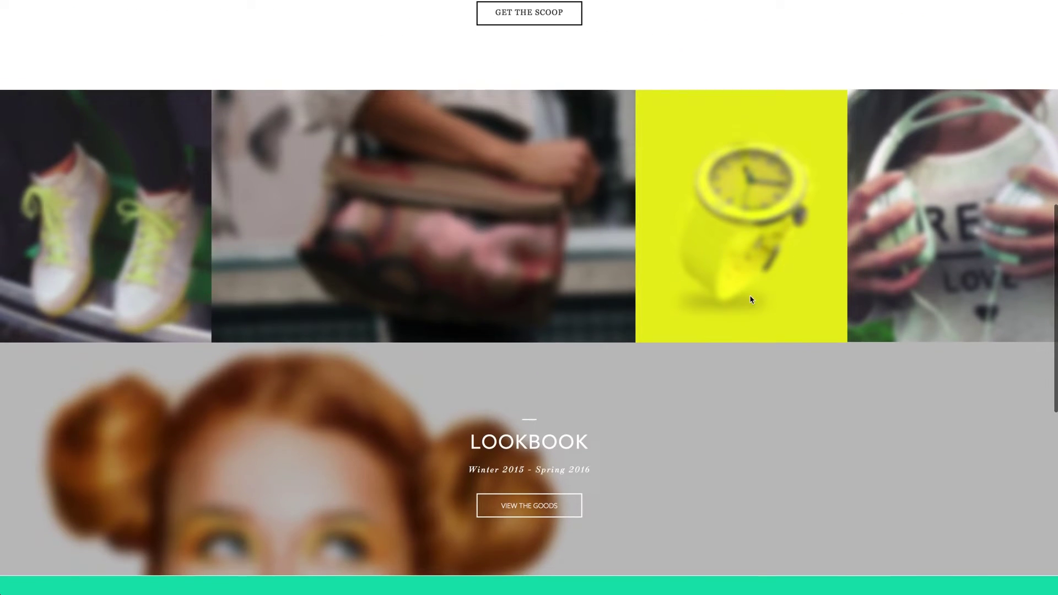
scroll(750, 299, down, 4)
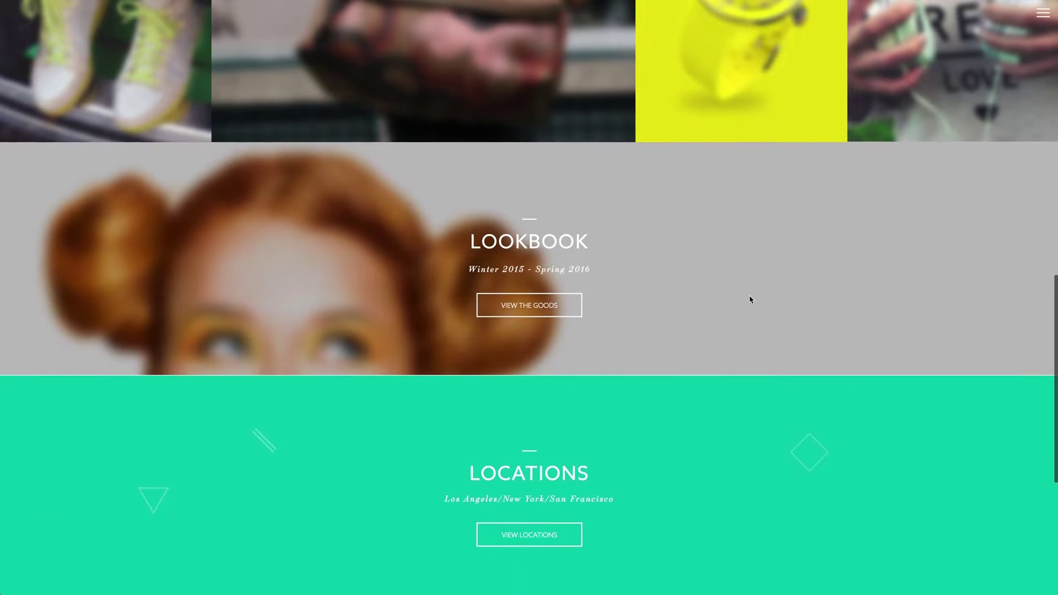
scroll(751, 299, up, 3)
scroll(750, 299, down, 9)
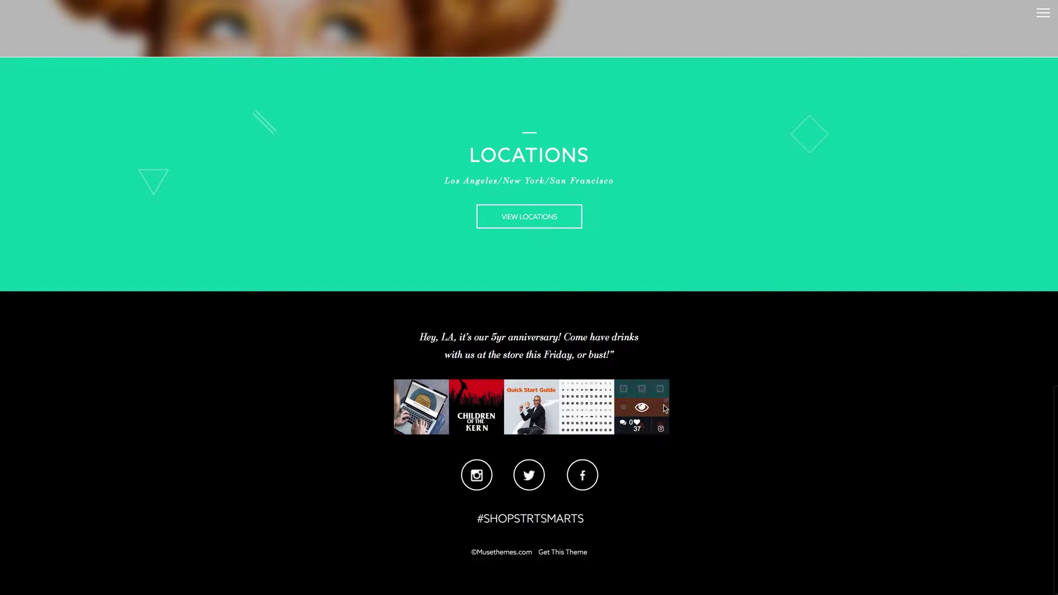
mouse_move(605, 406)
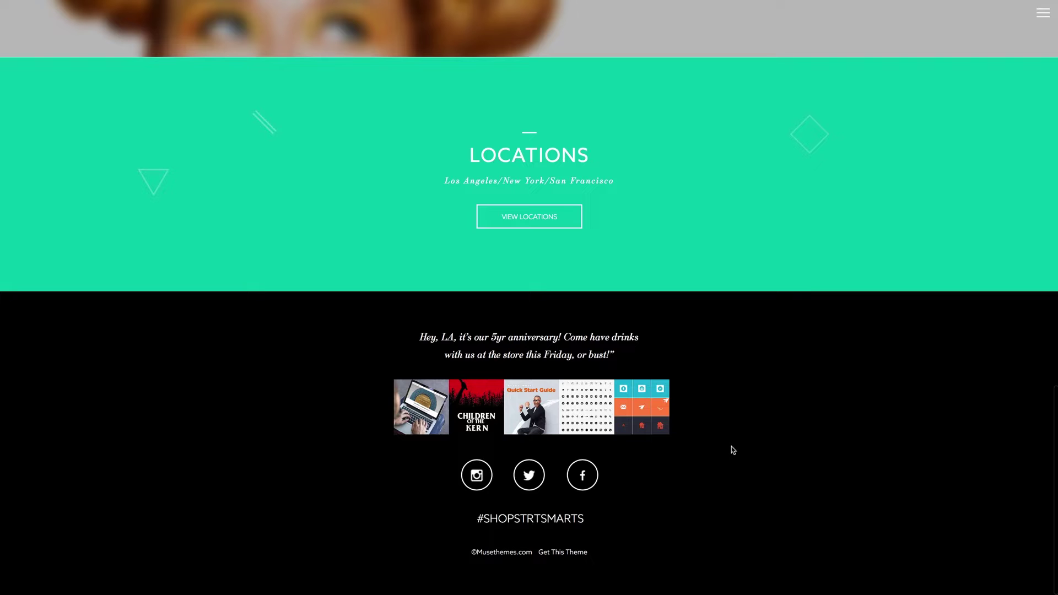
scroll(744, 425, up, 15)
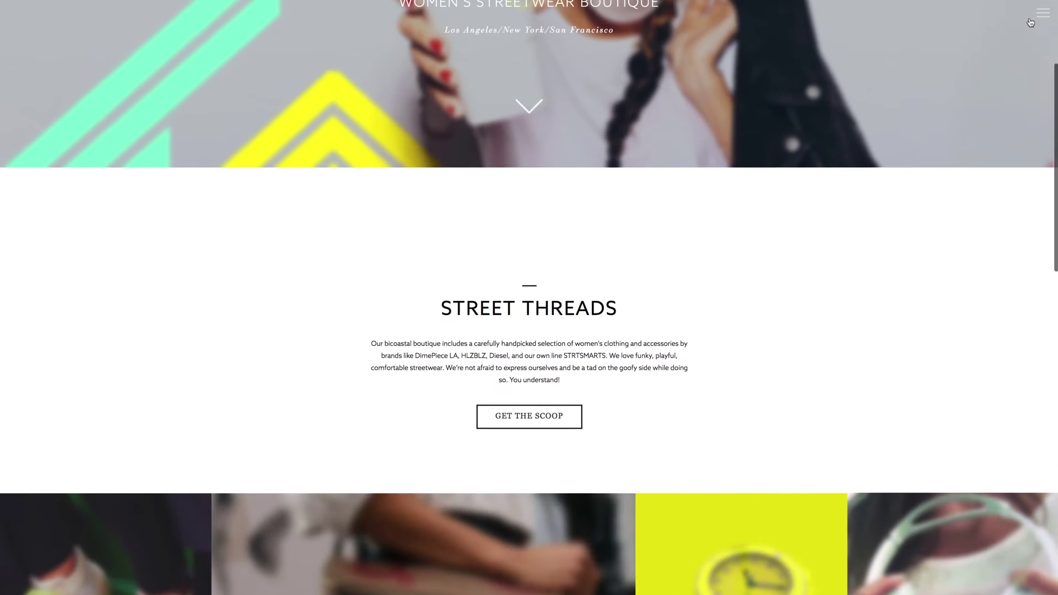
Step: Go to the Lookbook page from the hamburger menu and browse the Kicking Back shoe images
click(1044, 12)
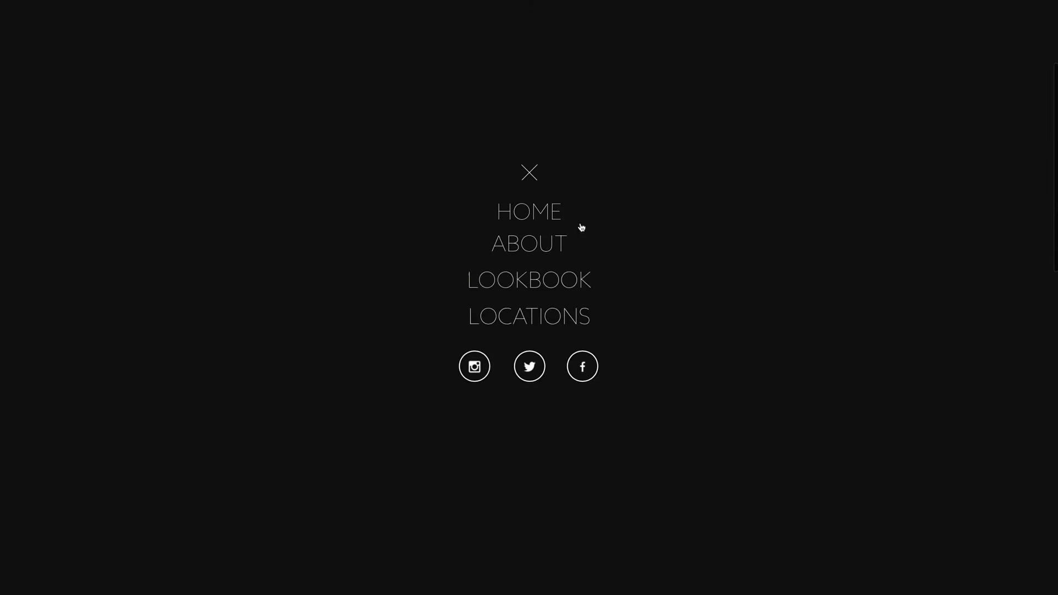
click(529, 279)
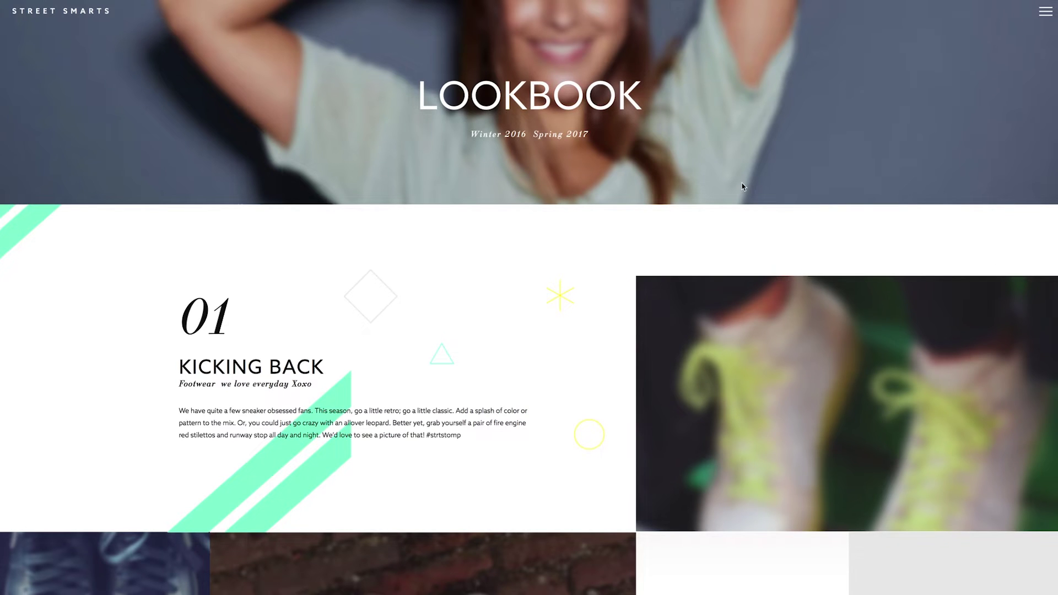
scroll(600, 165, down, 3)
scroll(599, 165, down, 5)
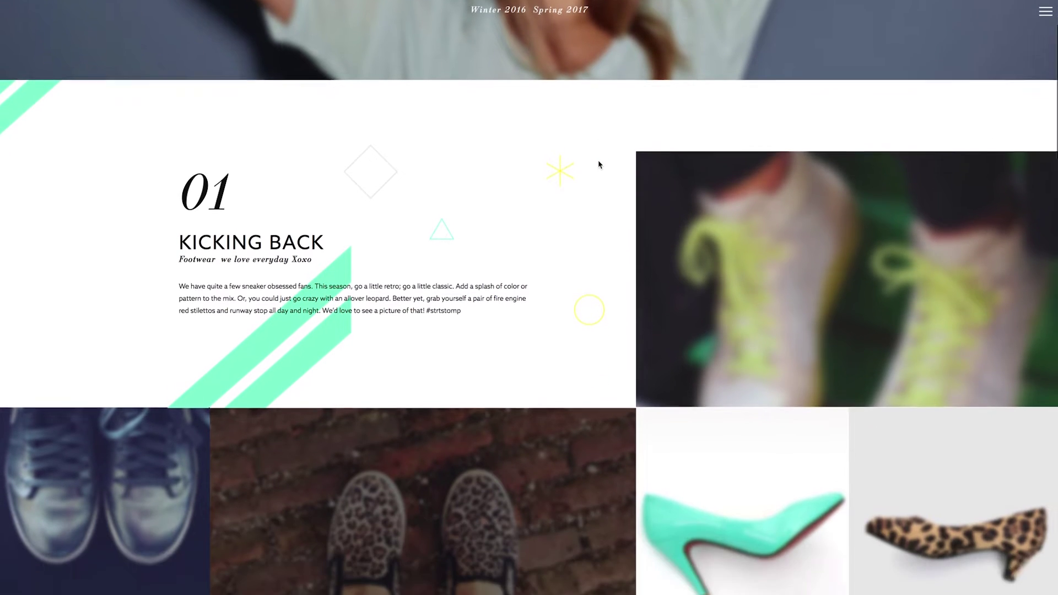
scroll(600, 165, up, 3)
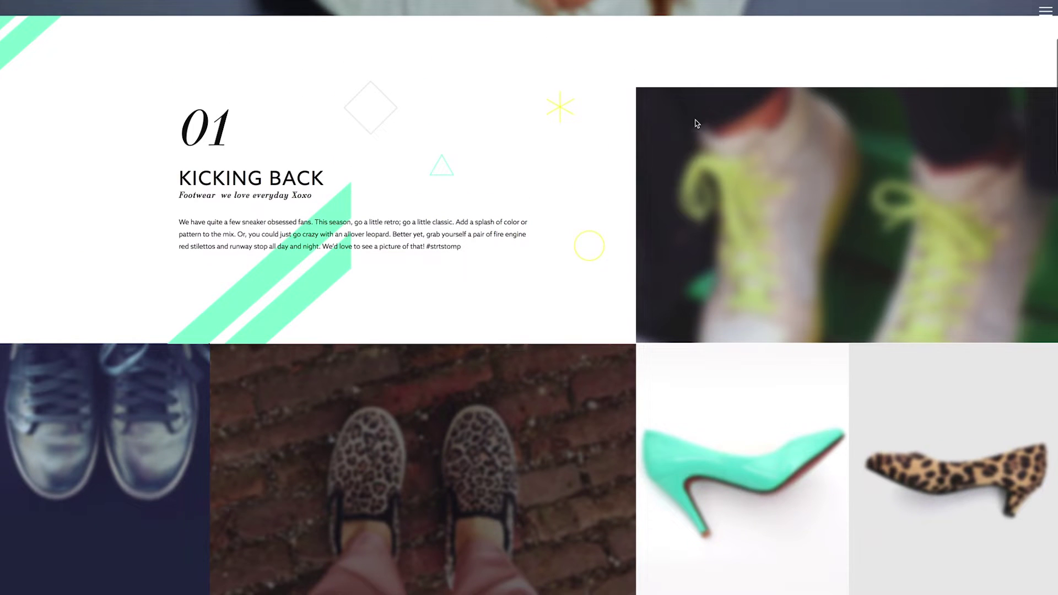
scroll(785, 99, down, 1)
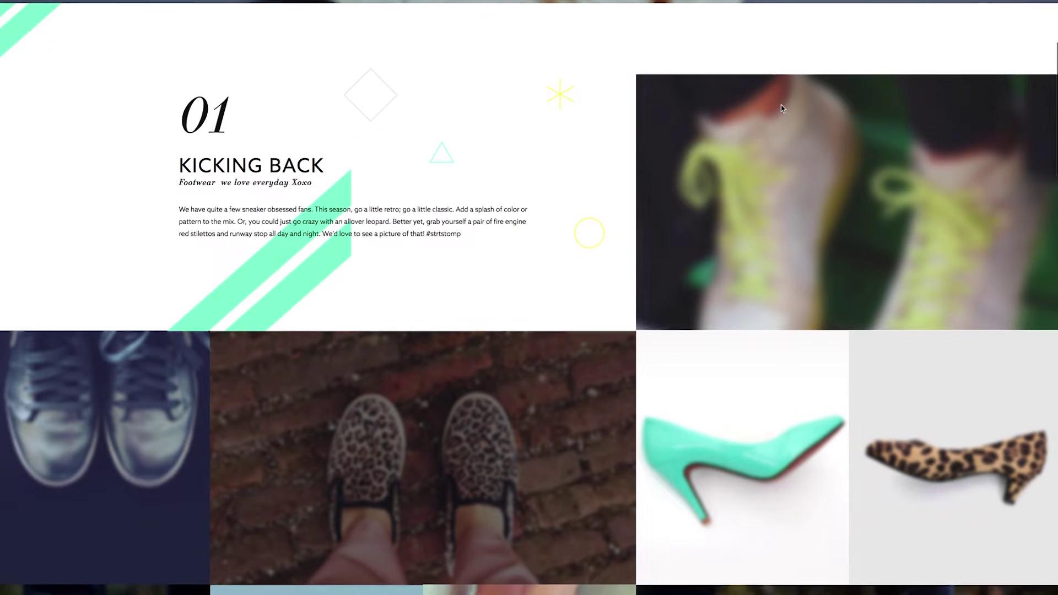
scroll(785, 107, down, 1)
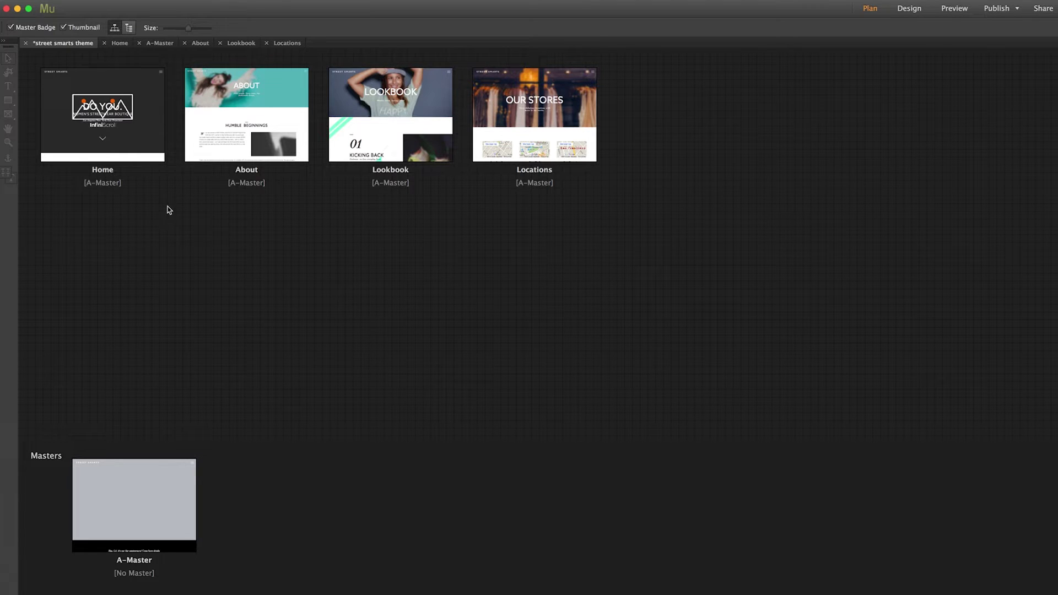
Step: Review the Home page's Page Properties and cancel without making changes
right_click(135, 130)
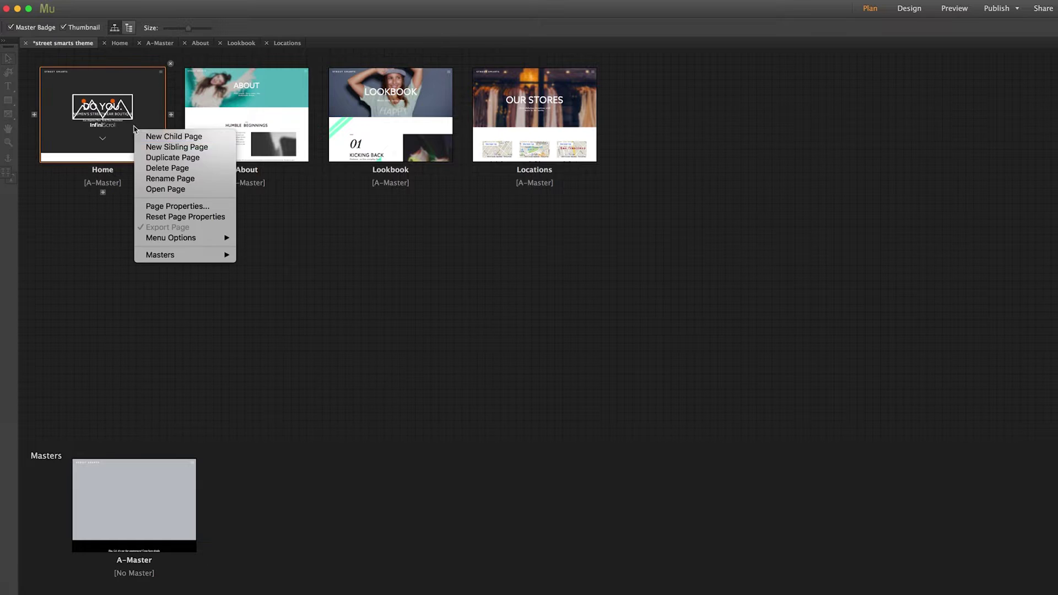
click(171, 205)
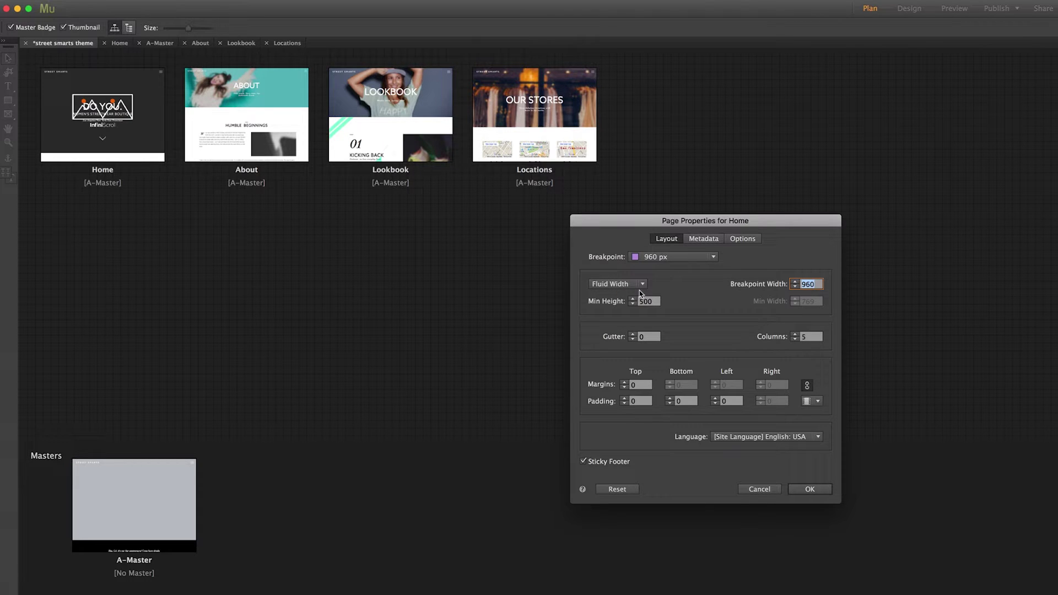
click(759, 489)
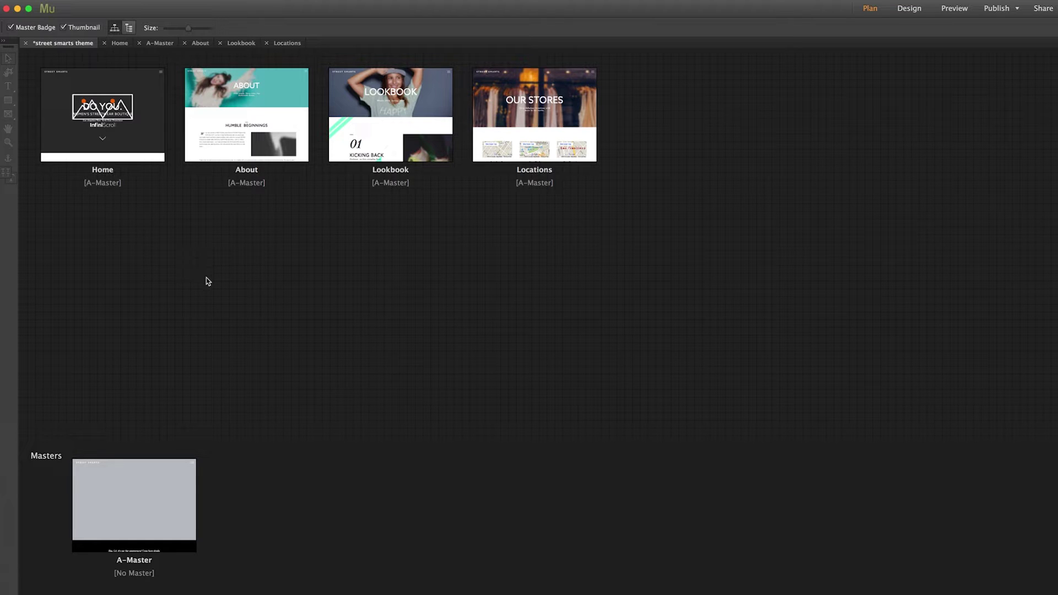
double_click(143, 492)
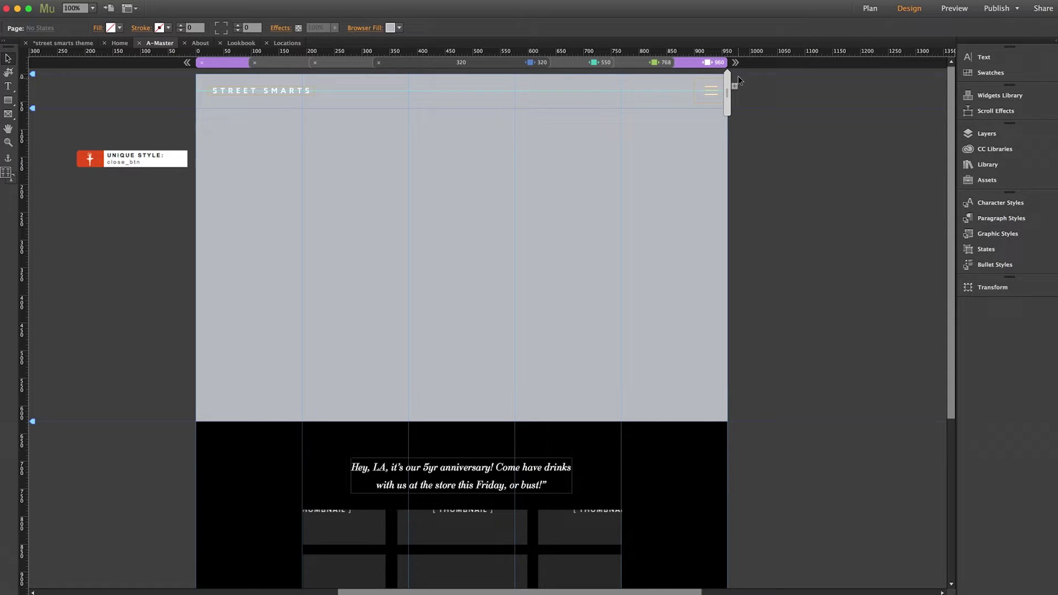
Step: Enable Show lightbox parts while editing on the hamburger menu widget and select the lightbox container
click(713, 94)
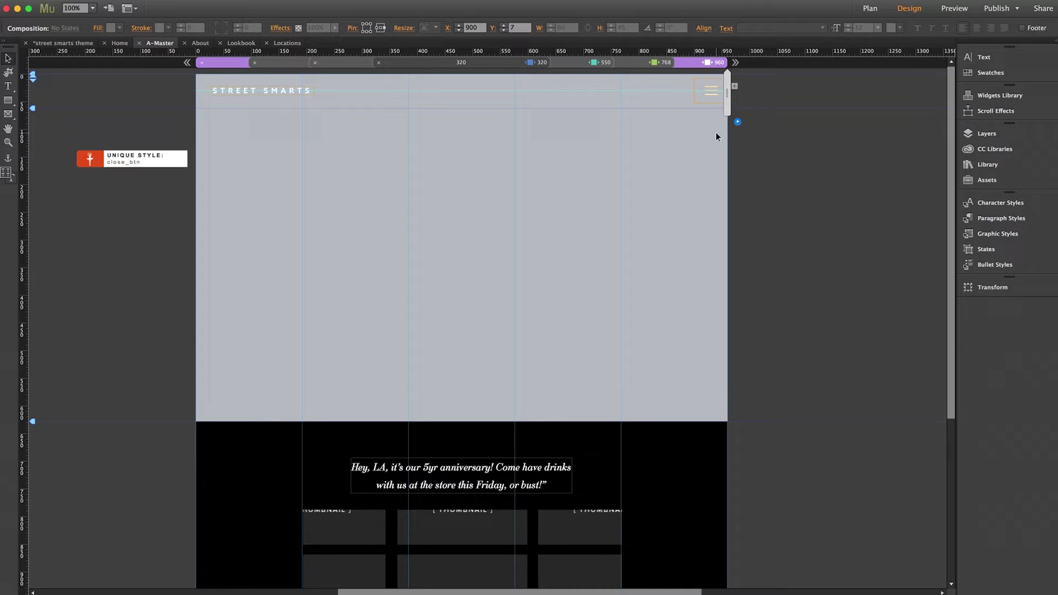
click(738, 121)
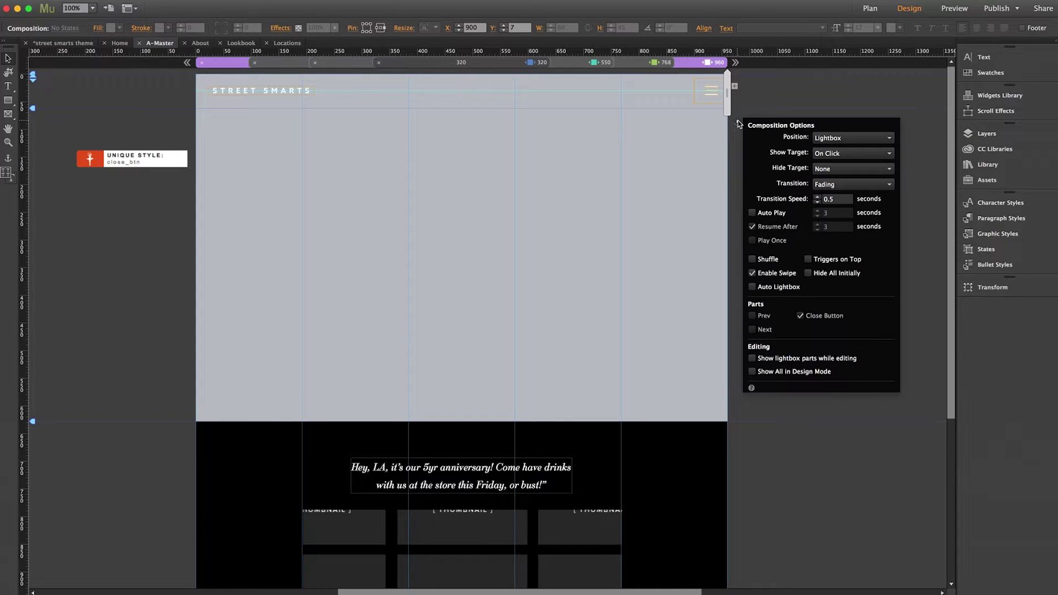
click(752, 359)
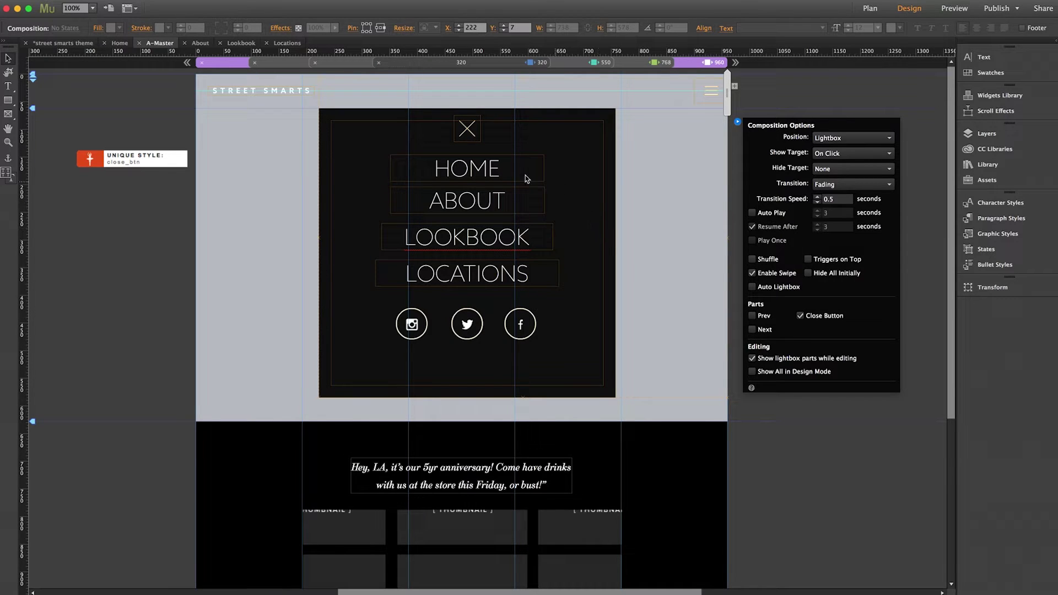
click(487, 173)
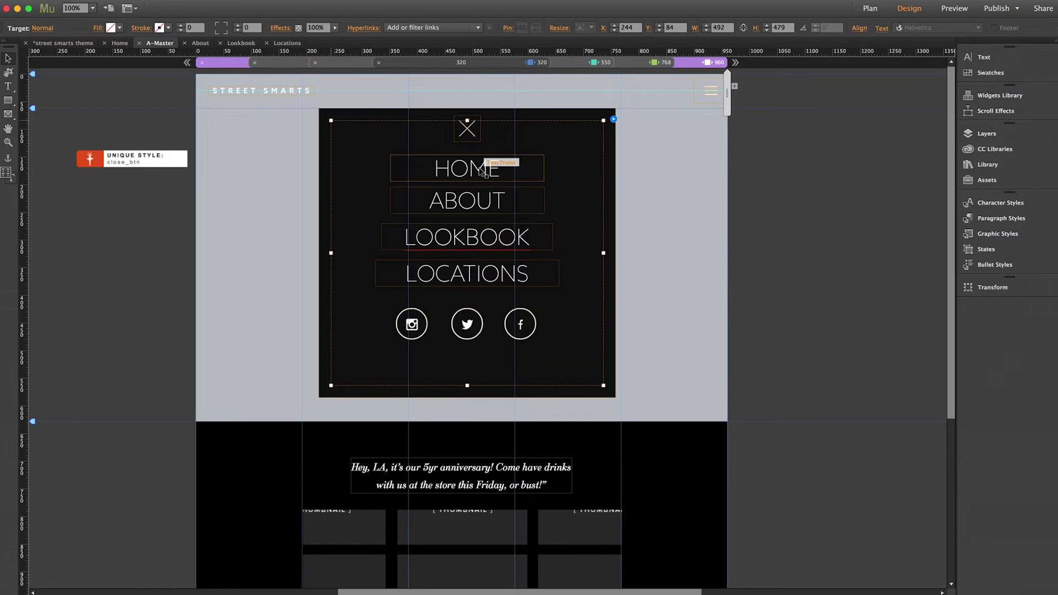
click(481, 169)
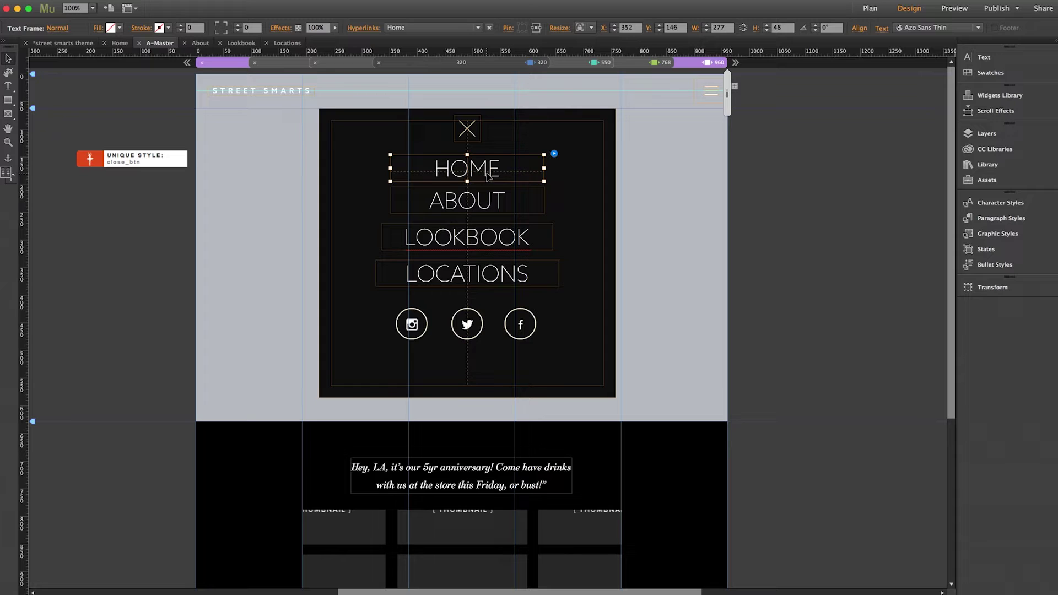
click(638, 62)
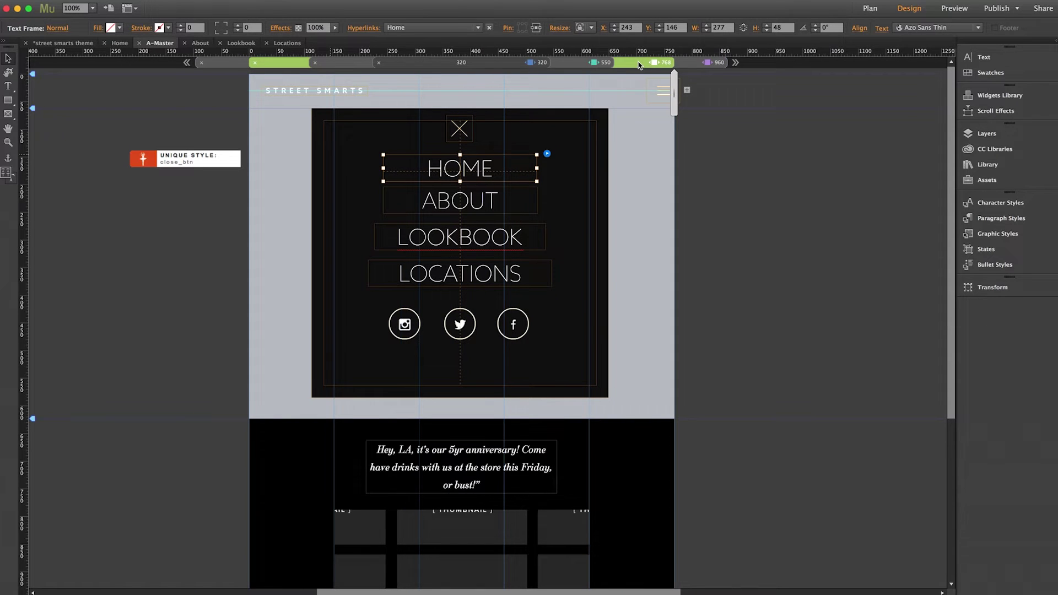
click(591, 64)
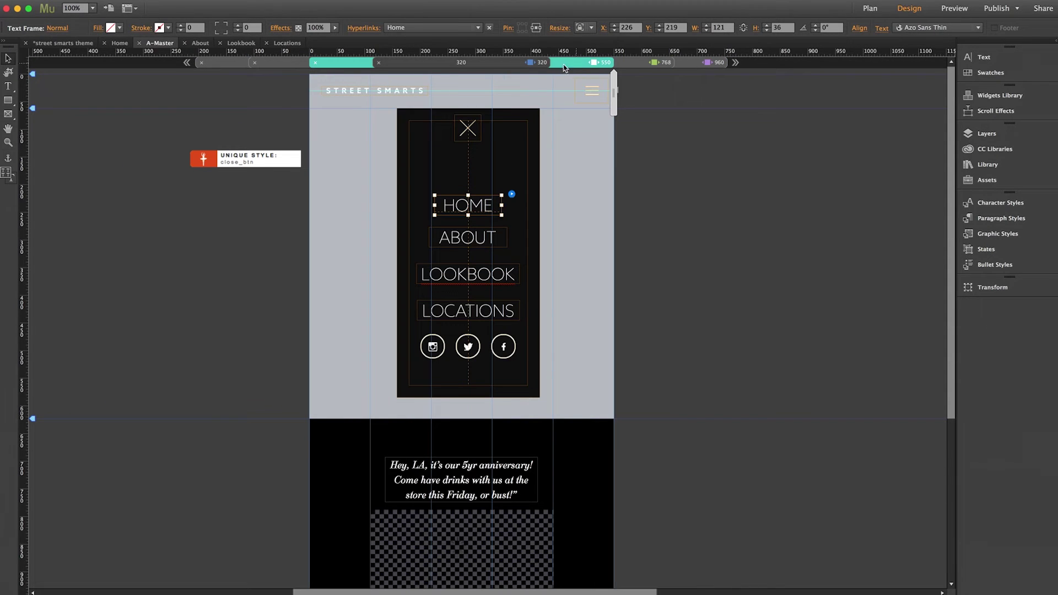
click(524, 65)
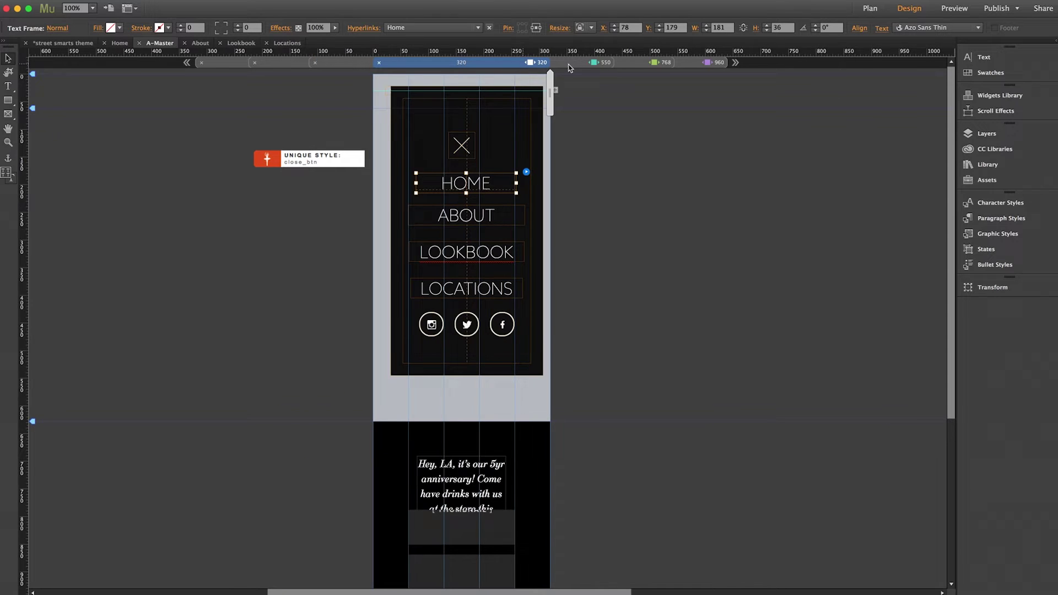
click(686, 65)
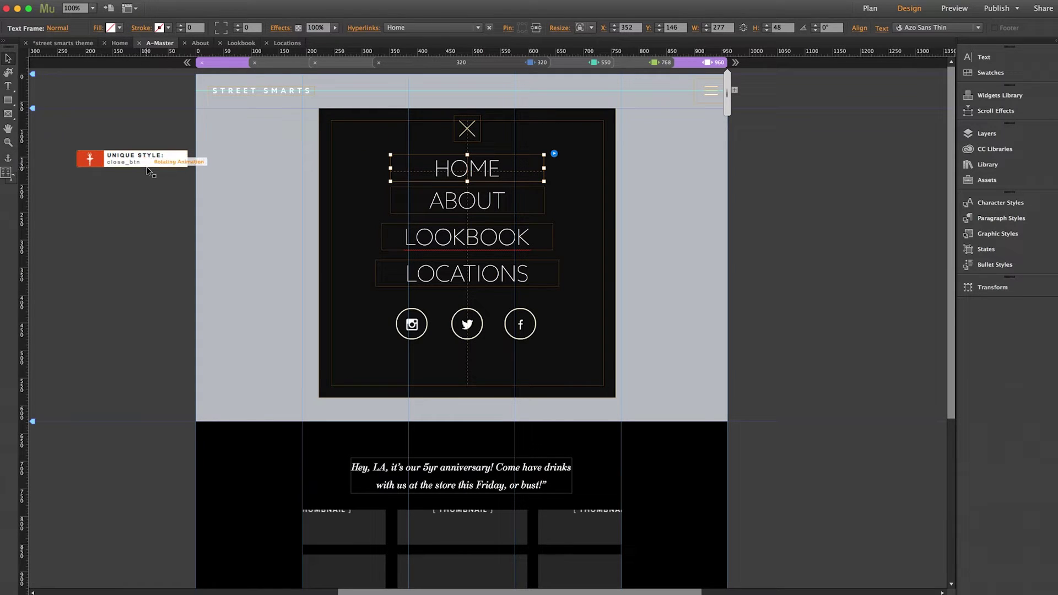
Step: Inspect the X close button's graphic styles and its Rotating Animation settings
click(470, 131)
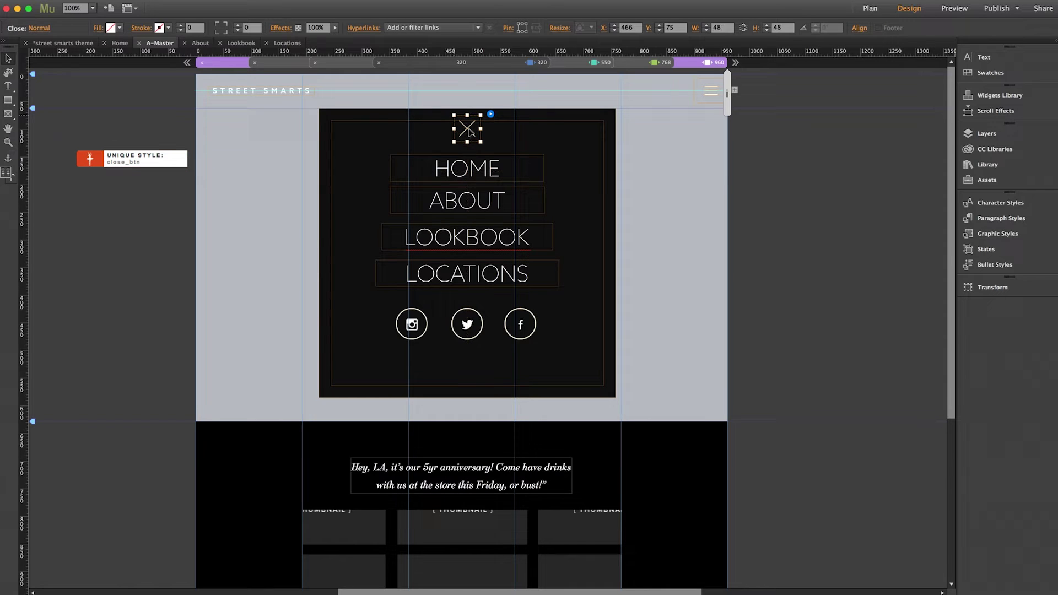
click(983, 236)
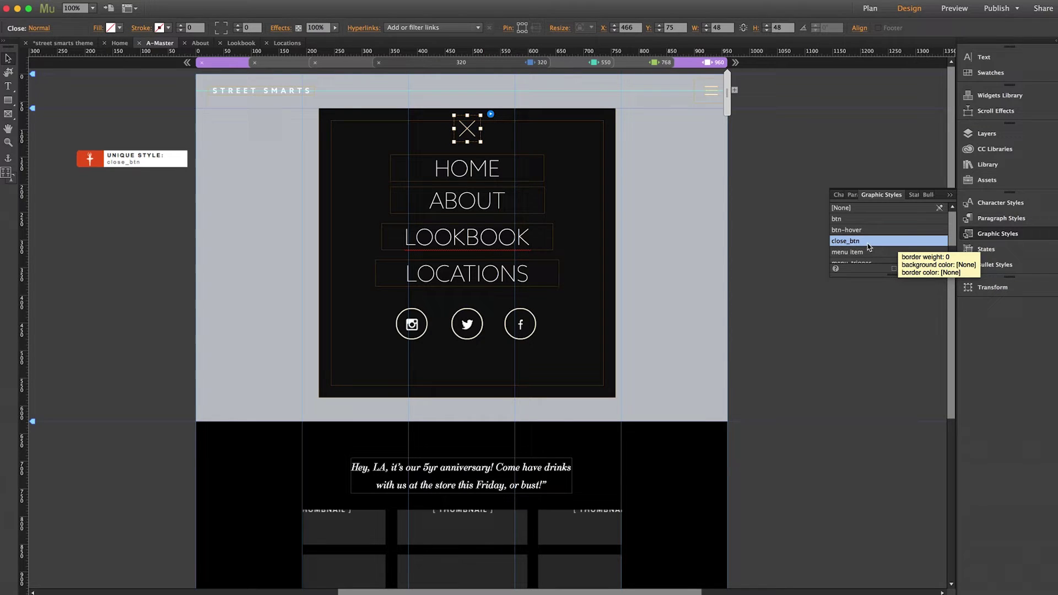
click(156, 160)
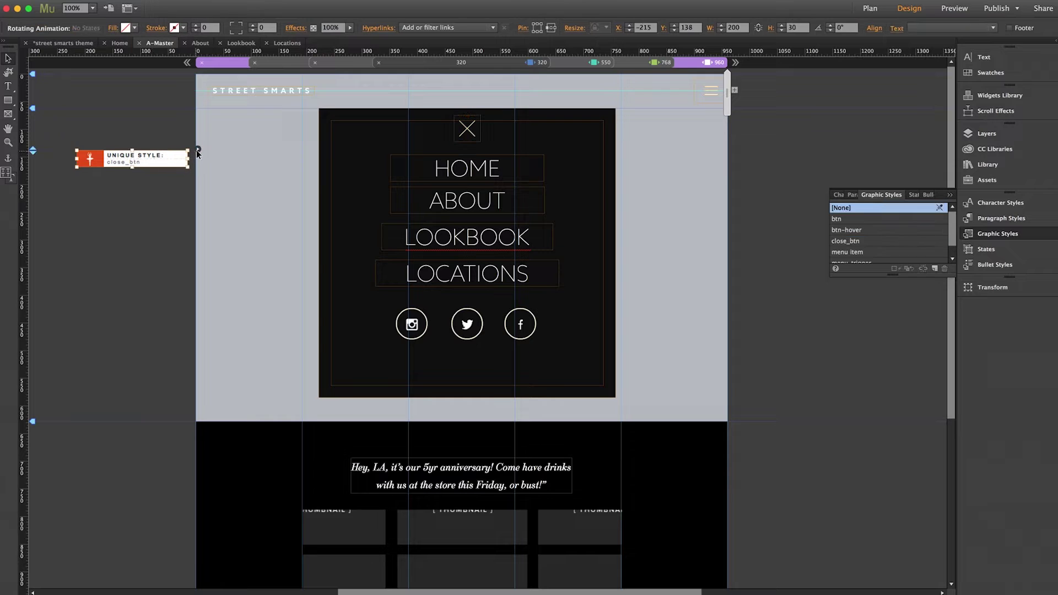
click(198, 149)
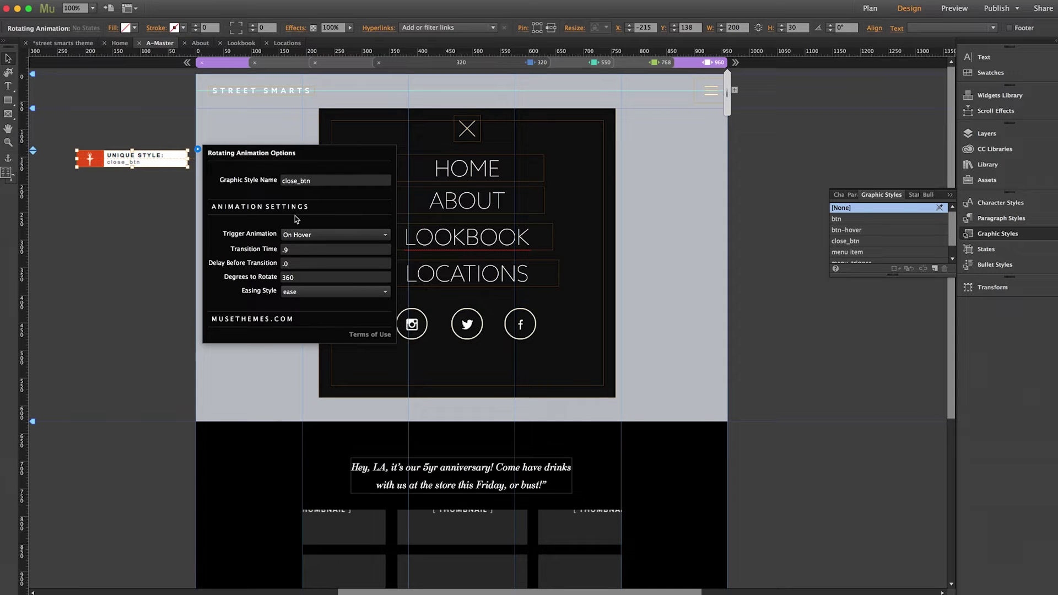
click(152, 236)
Step: Turn off Show lightbox parts while editing in the lightbox menu's Composition Options
click(575, 159)
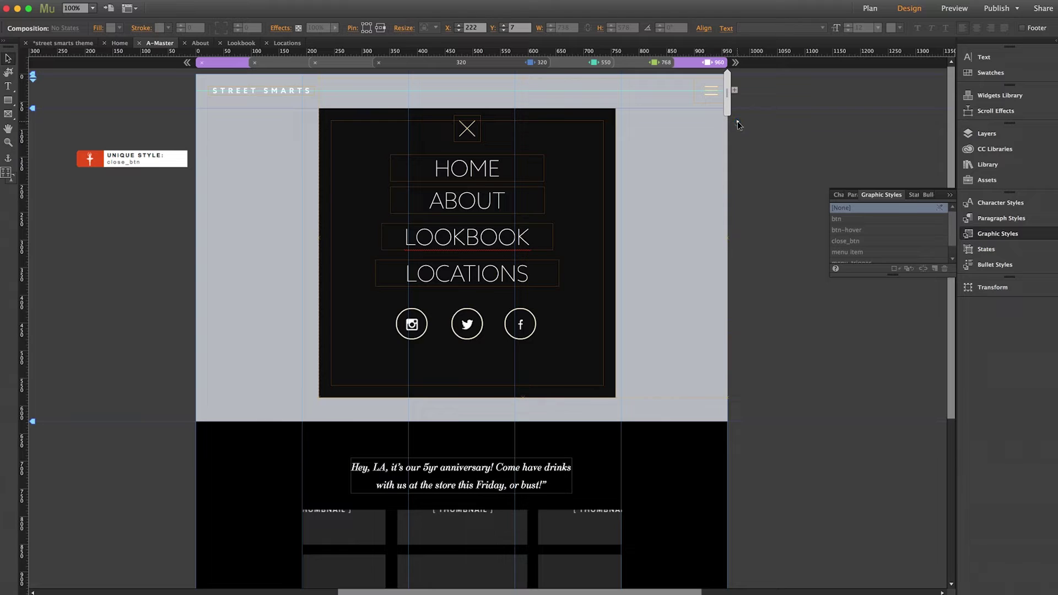
click(738, 124)
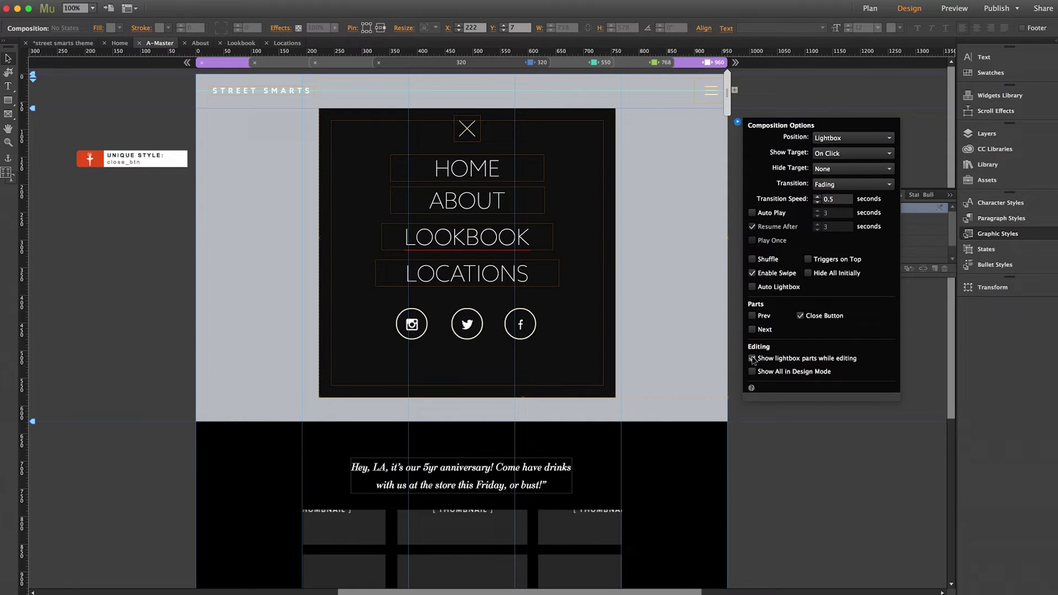
click(752, 359)
click(765, 410)
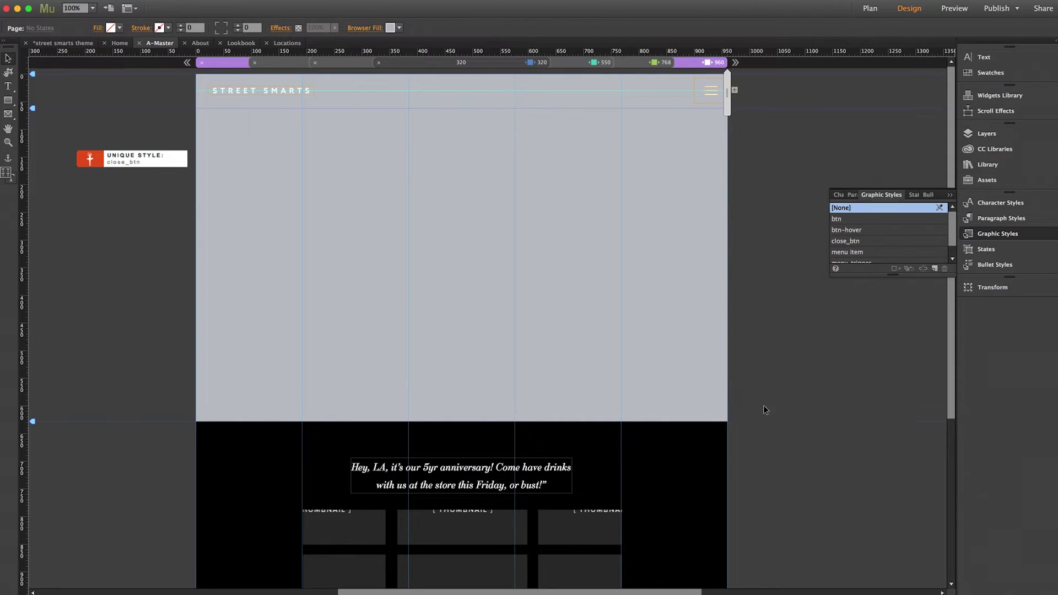
scroll(768, 404, down, 5)
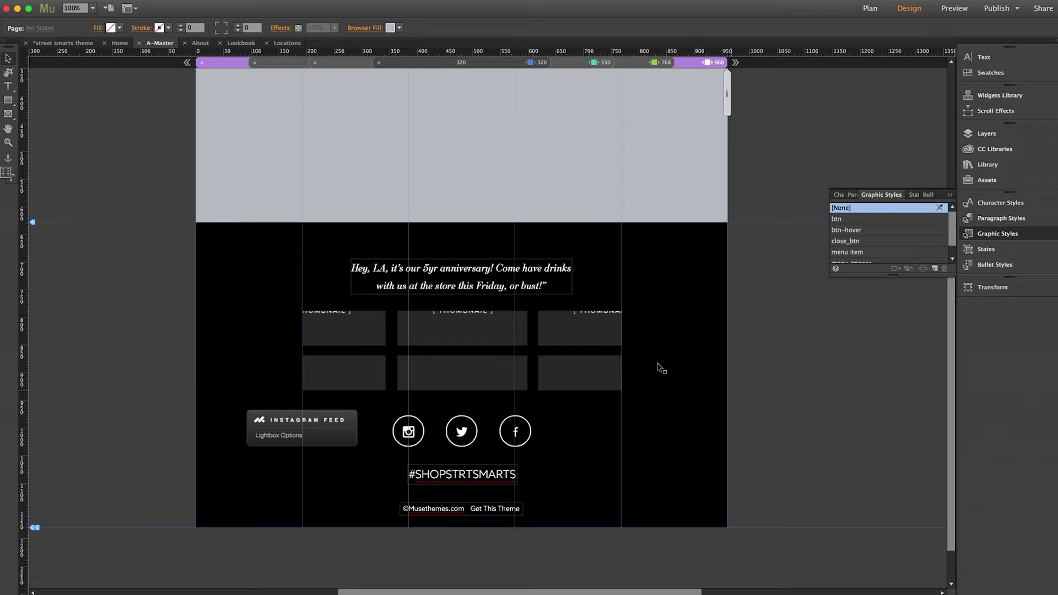
click(588, 331)
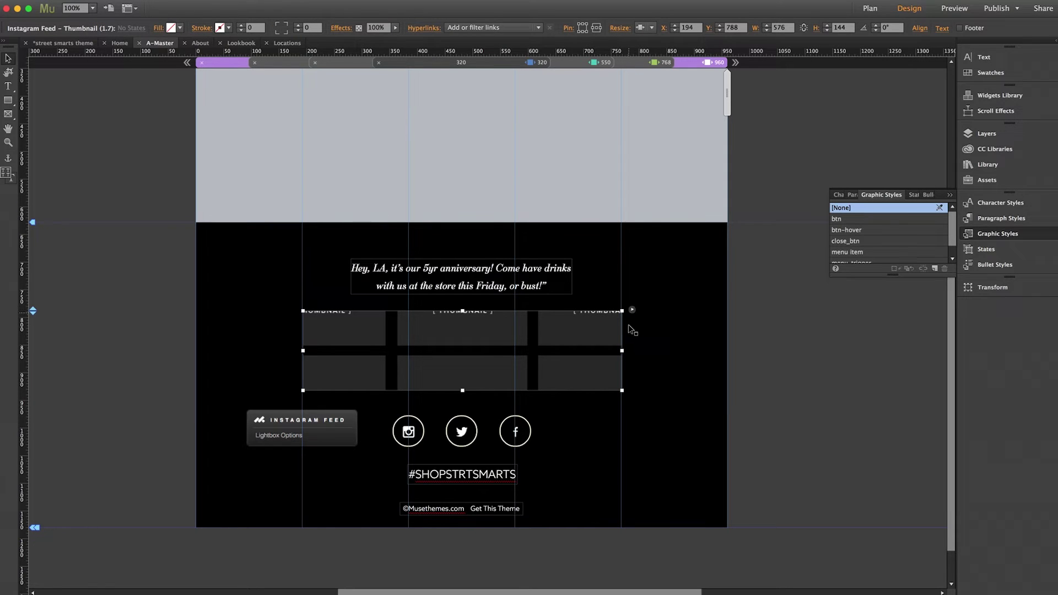
click(326, 423)
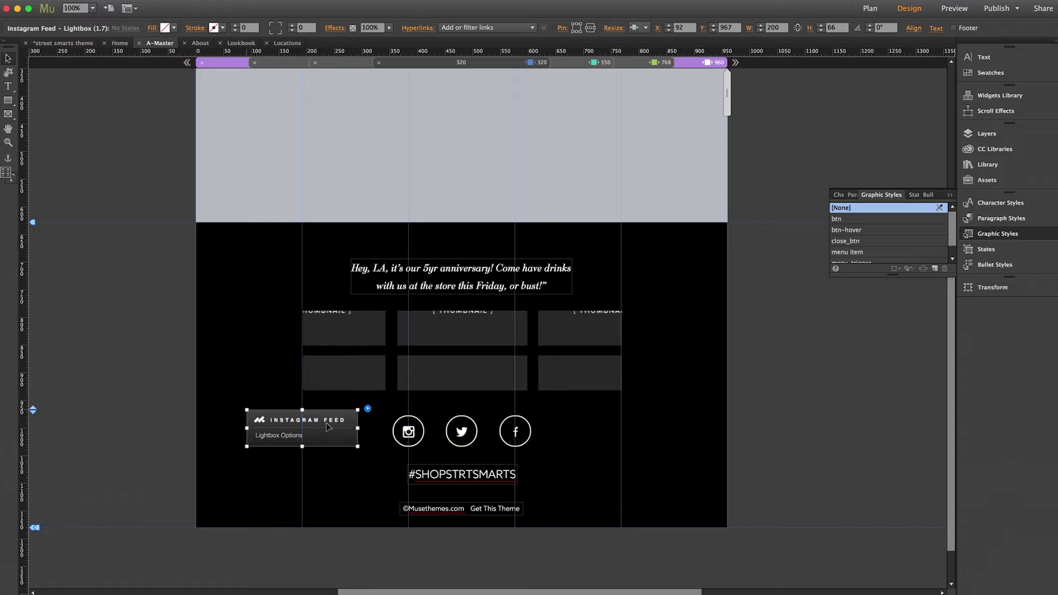
click(367, 409)
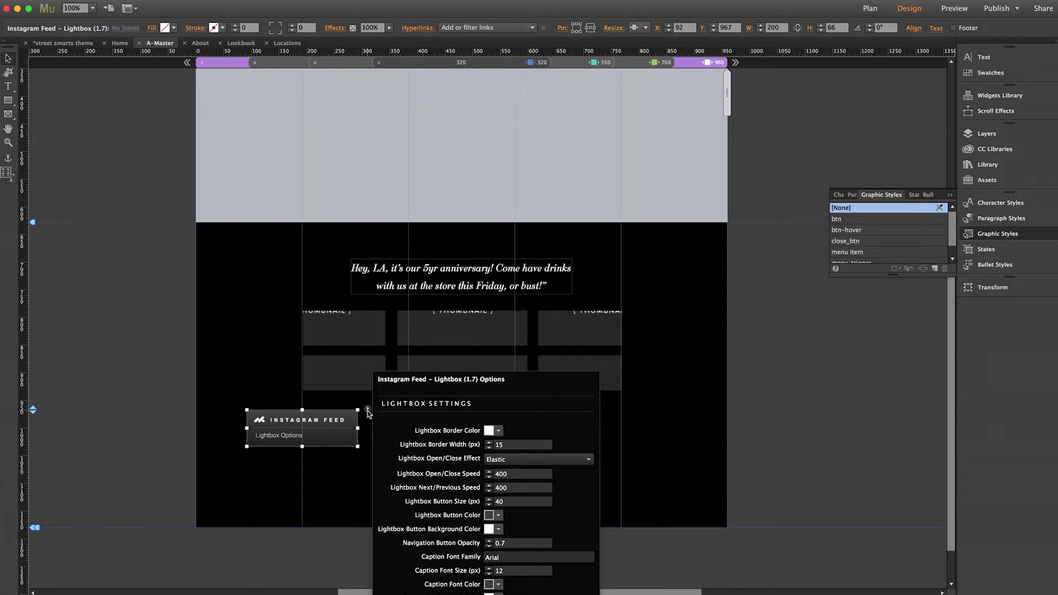
key(Escape)
click(827, 346)
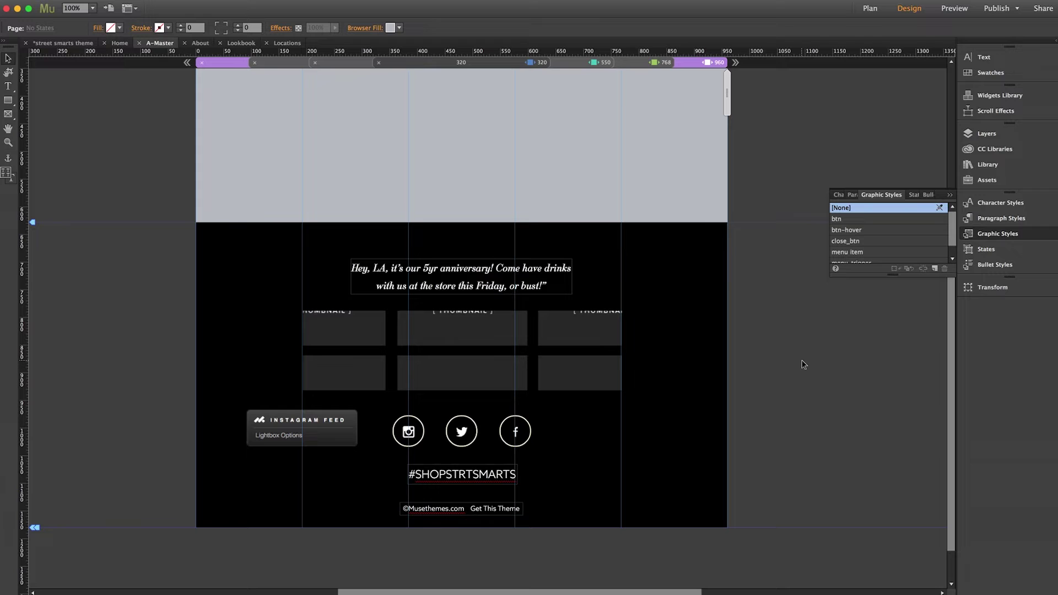
Step: Open the Home page in Design view from the Plan view thumbnails
scroll(803, 365, up, 5)
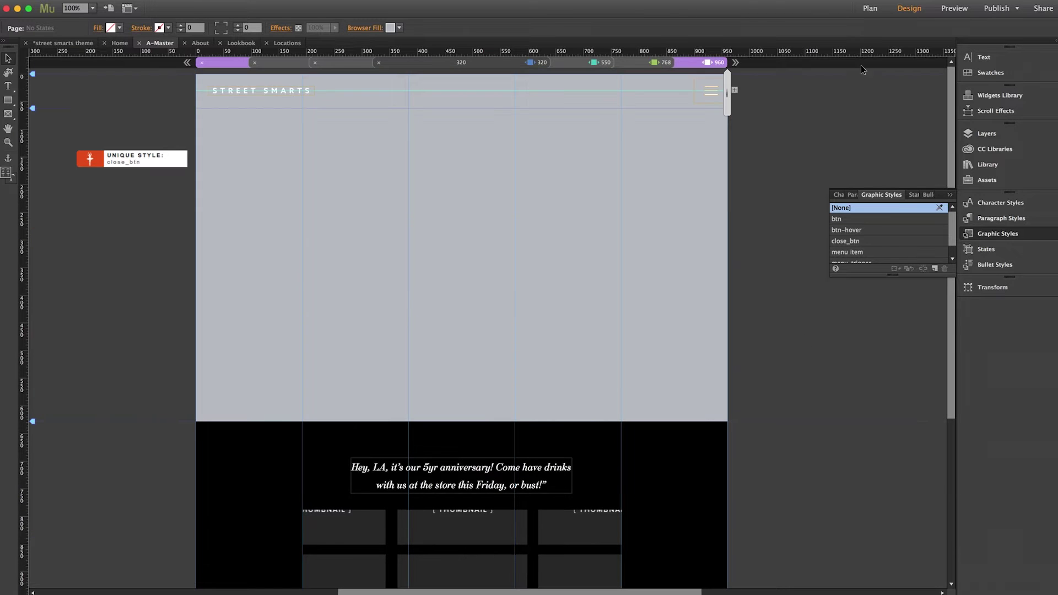
click(870, 8)
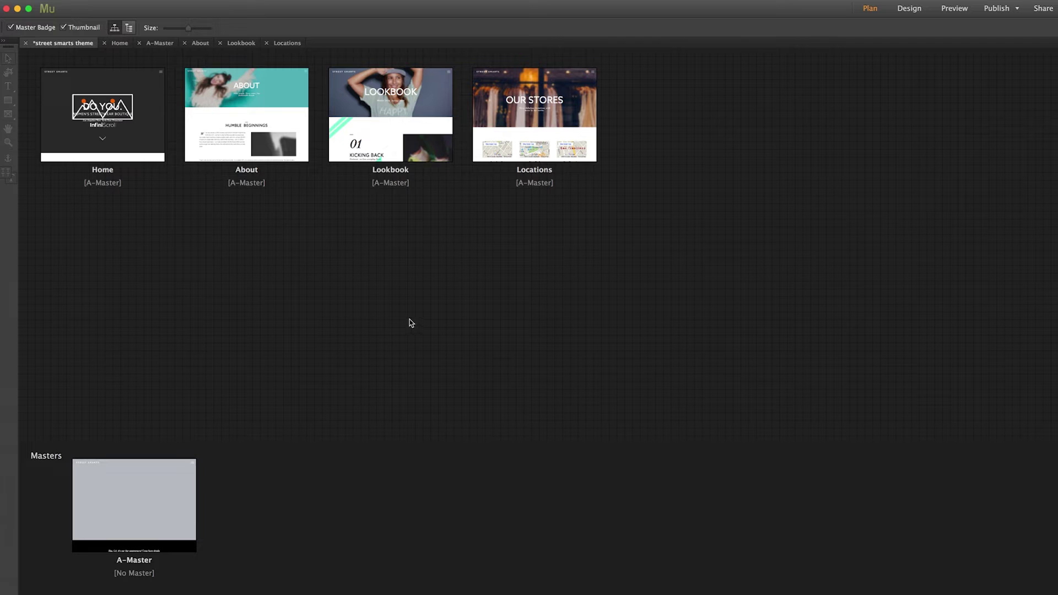
mouse_move(151, 138)
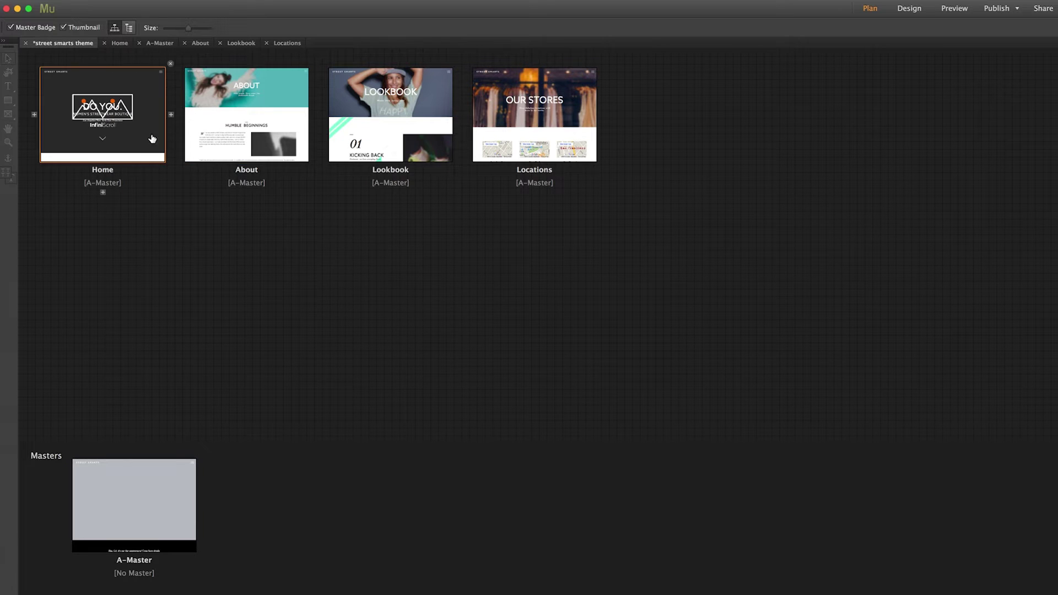
double_click(120, 123)
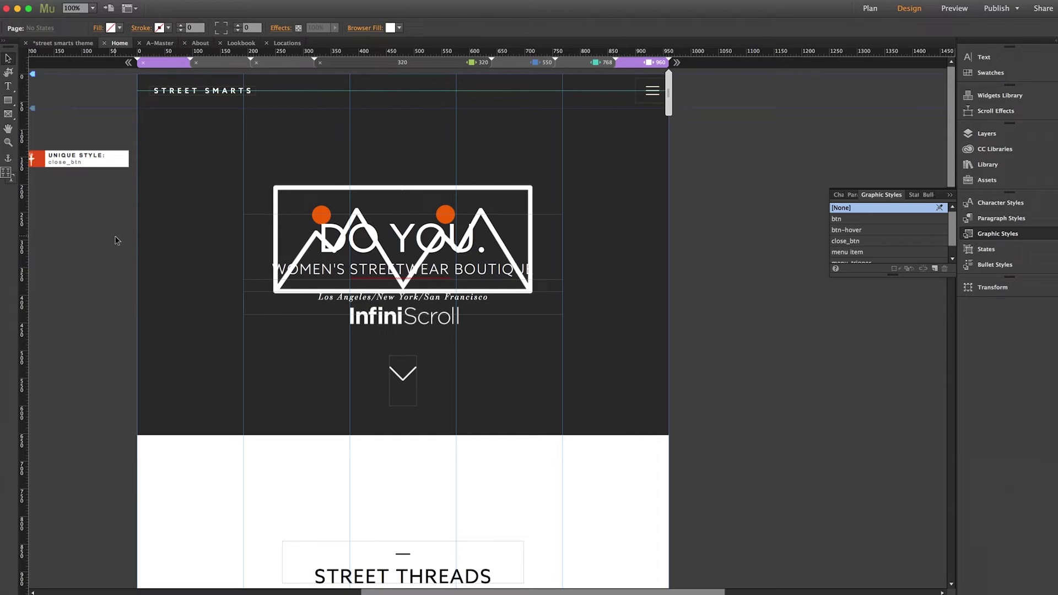
click(208, 159)
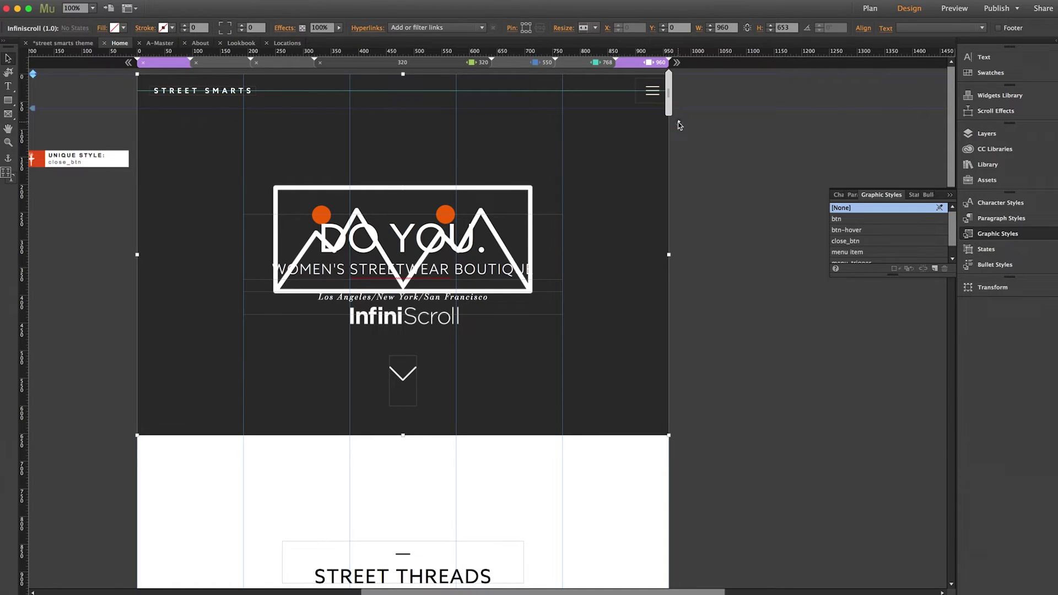
click(679, 122)
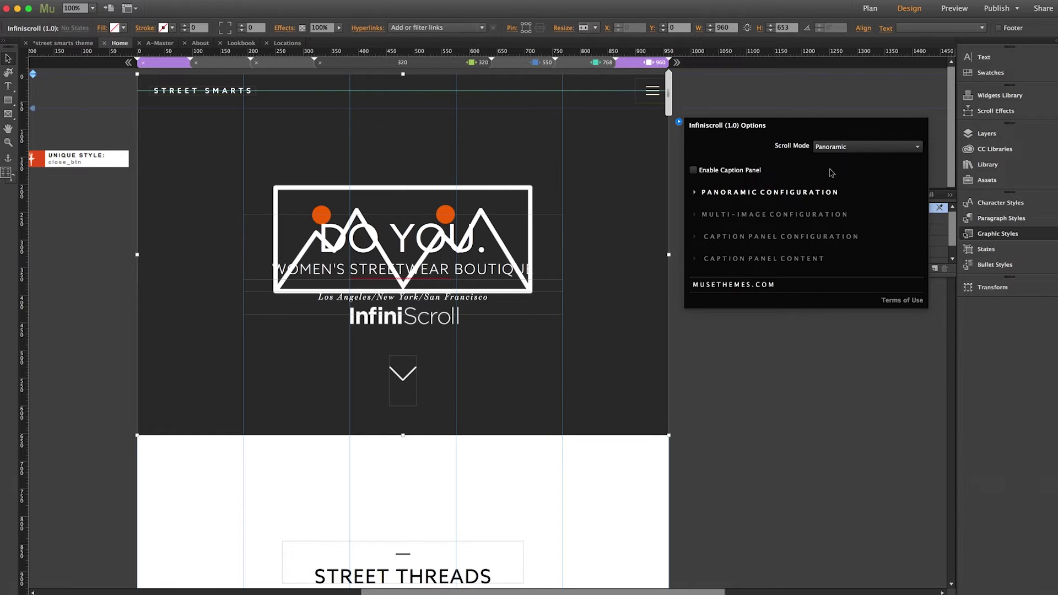
click(841, 155)
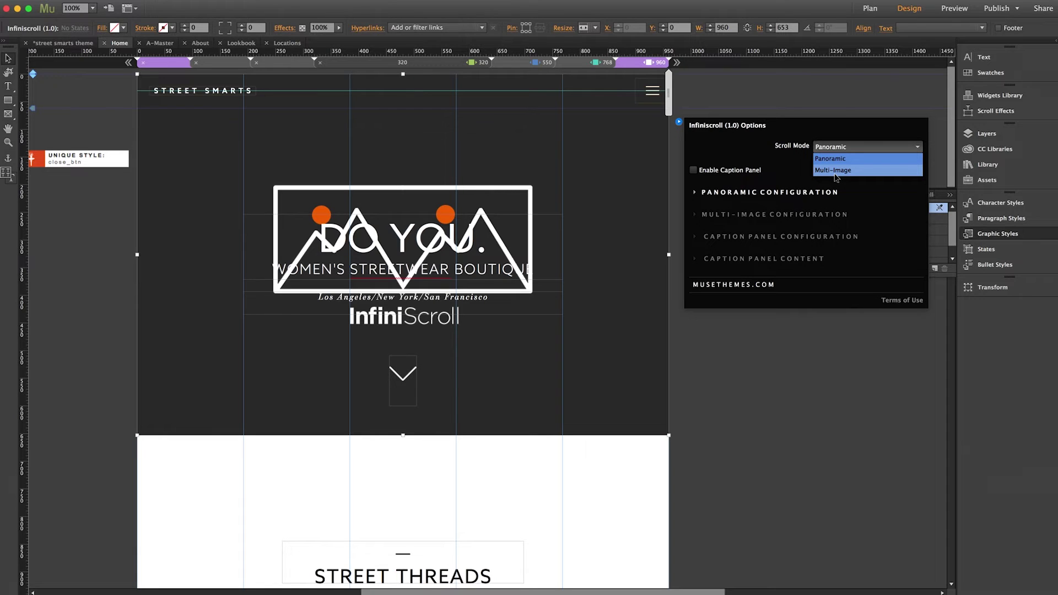
click(837, 158)
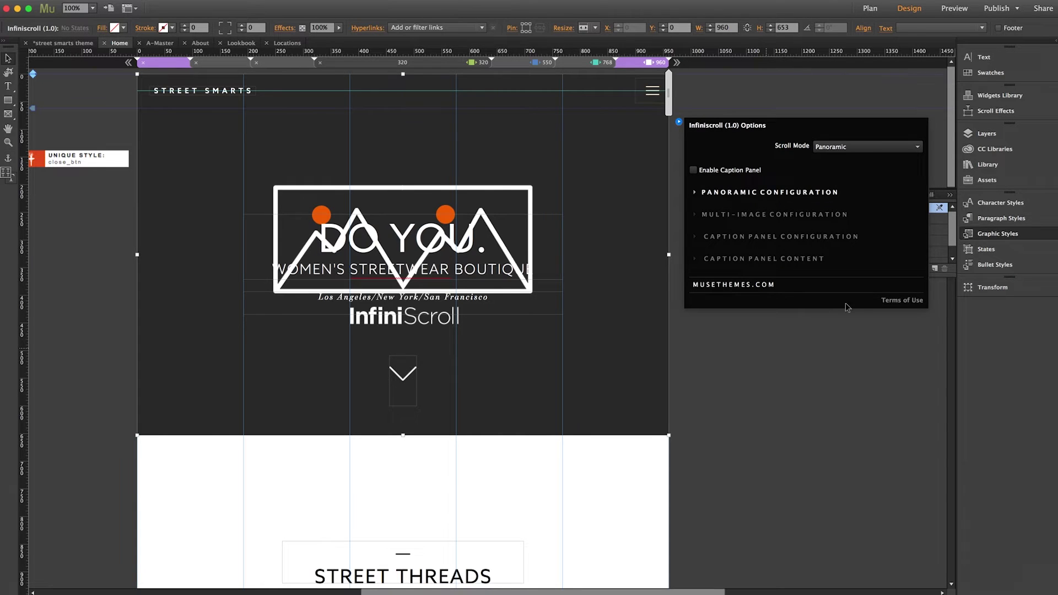
click(849, 331)
drag(951, 162, 945, 280)
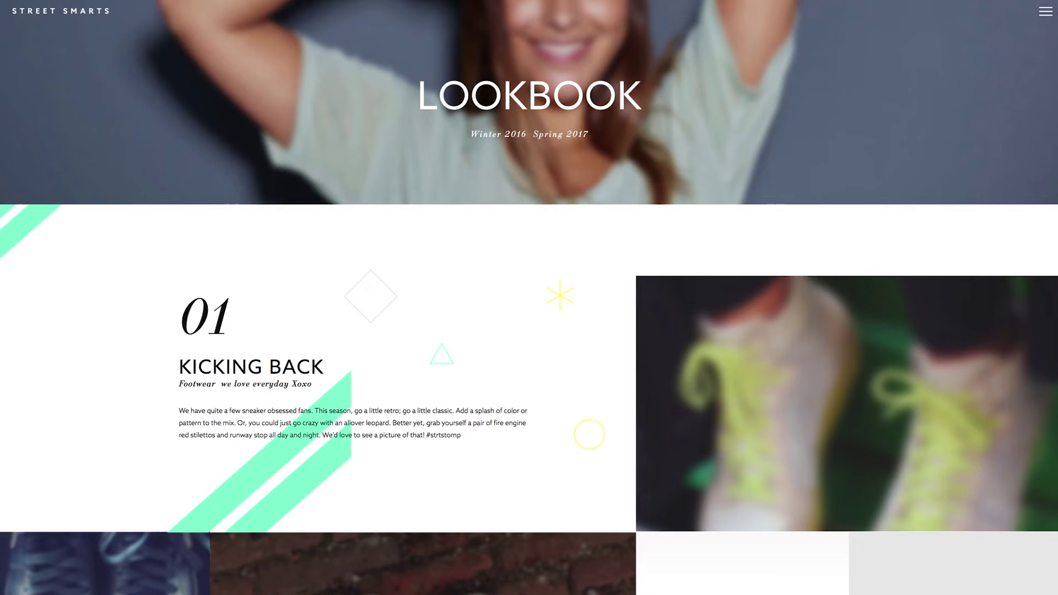
Step: Return to the home page via the menu, scroll the photo grid, narrow the window, and close the preview
click(1042, 13)
click(519, 212)
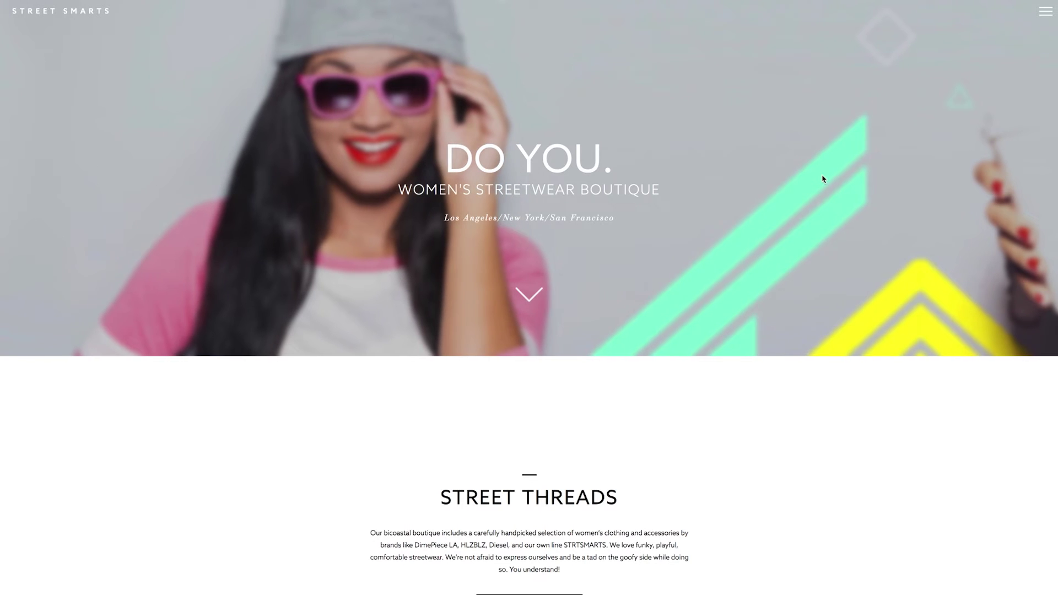
scroll(832, 177, down, 4)
scroll(833, 177, down, 6)
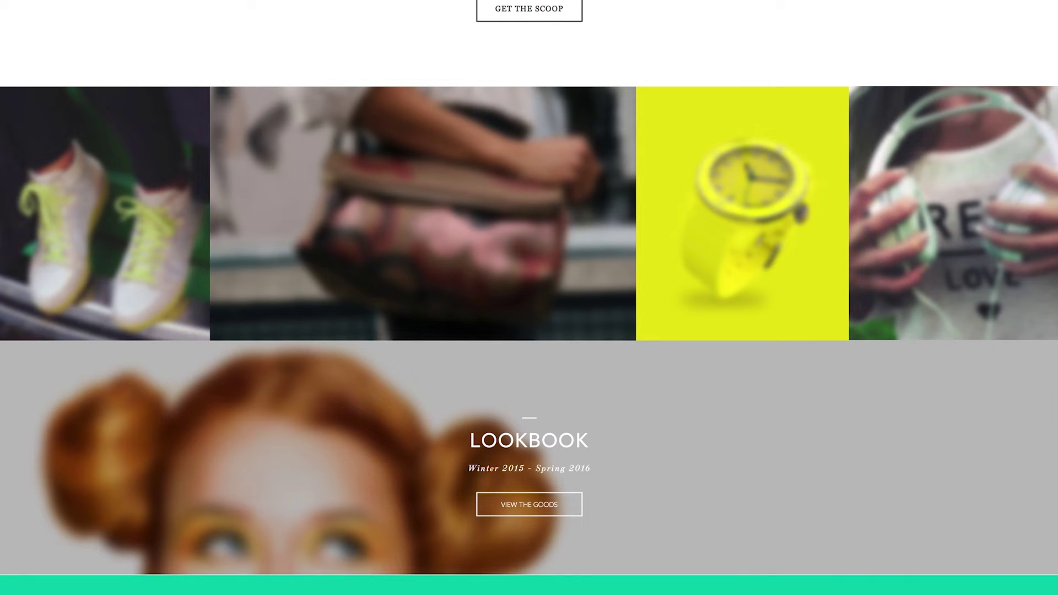
mouse_move(1057, 25)
mouse_down()
mouse_move(778, 26)
mouse_move(1057, 37)
mouse_up()
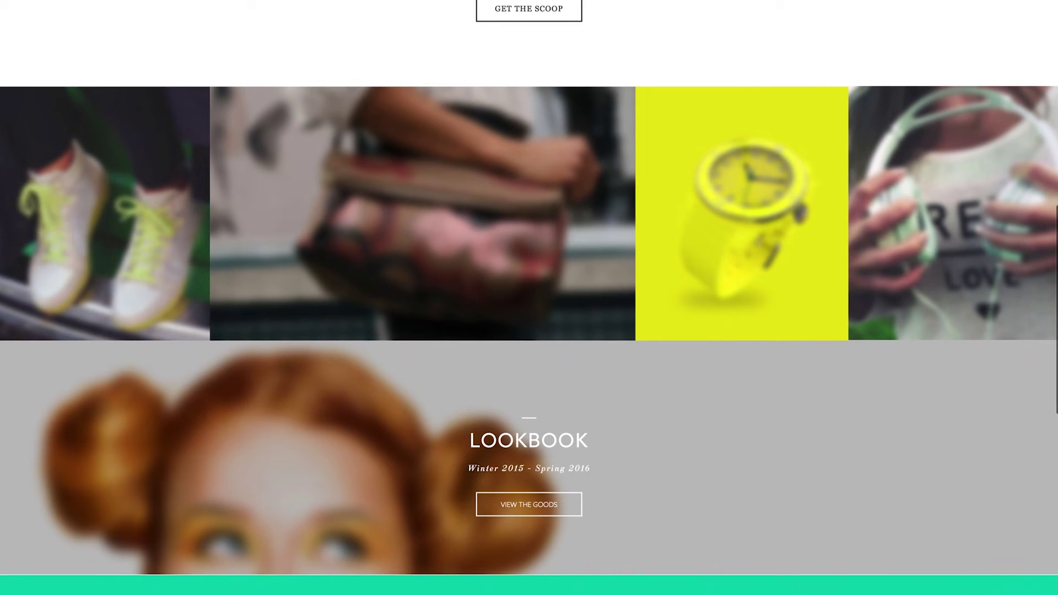
key(super+w)
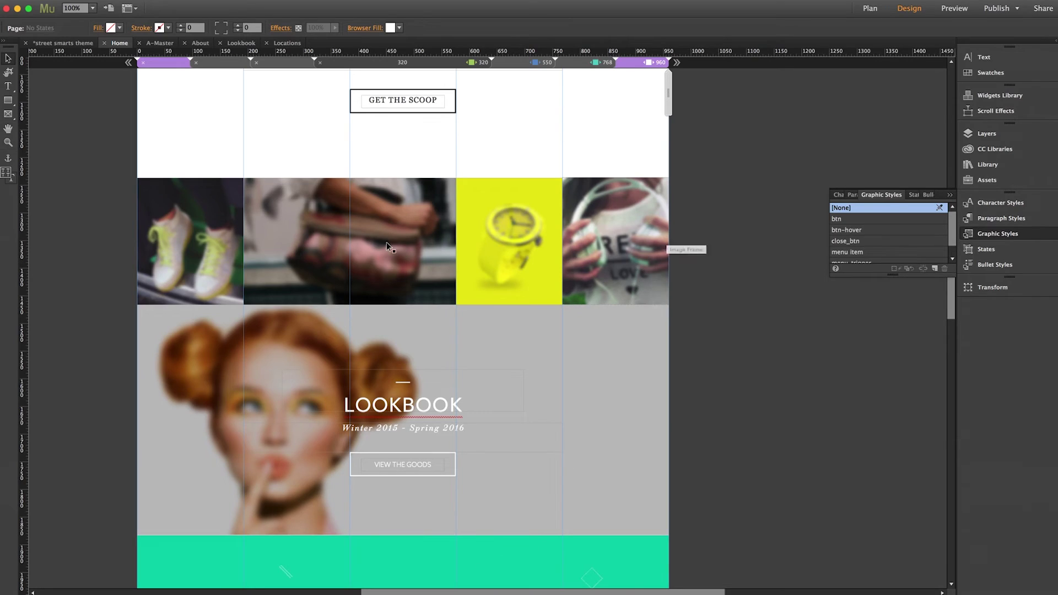
click(177, 243)
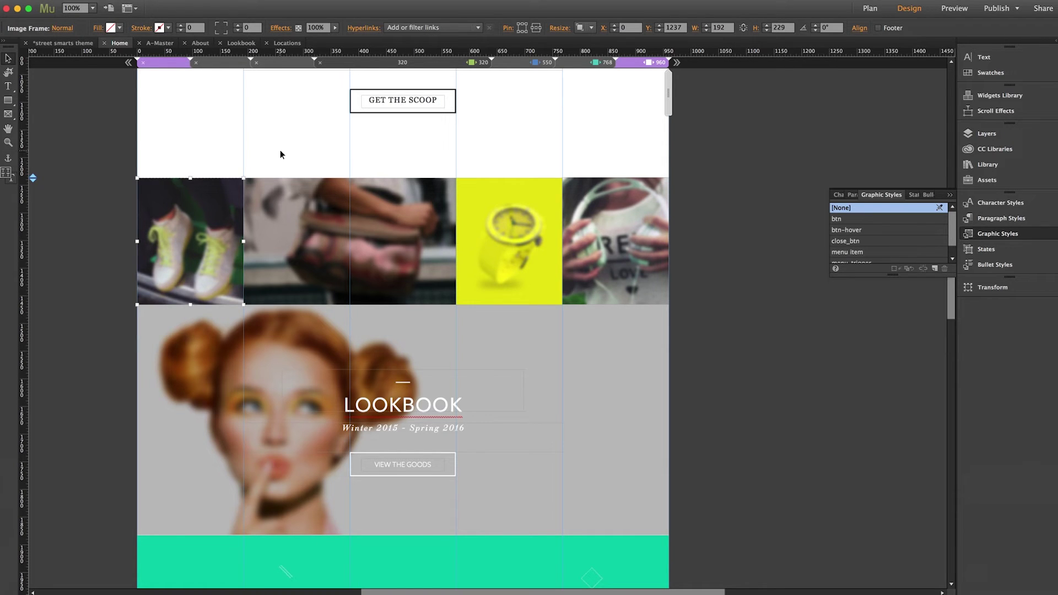
click(589, 28)
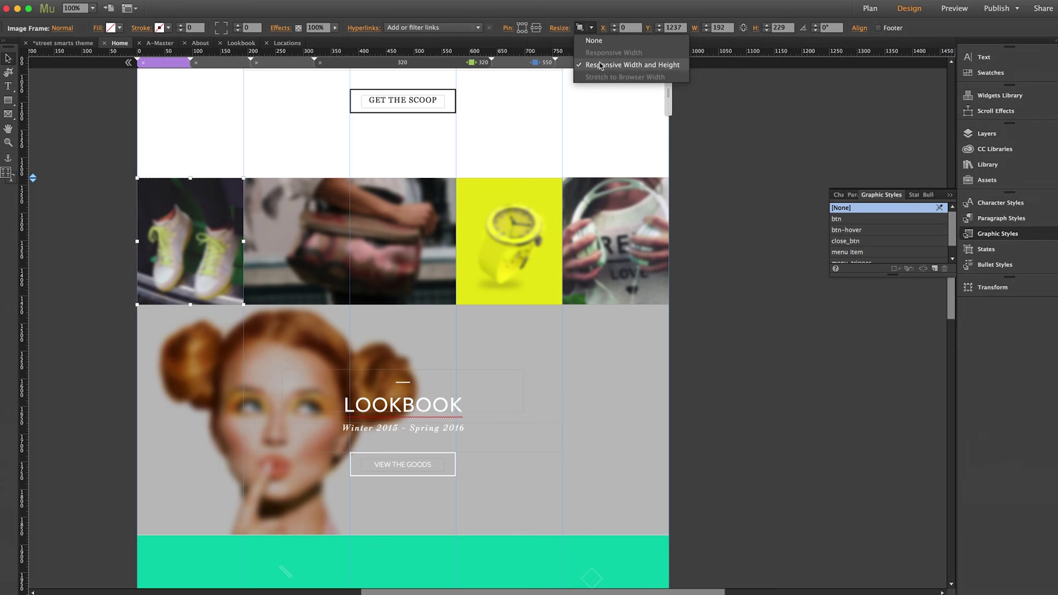
click(594, 27)
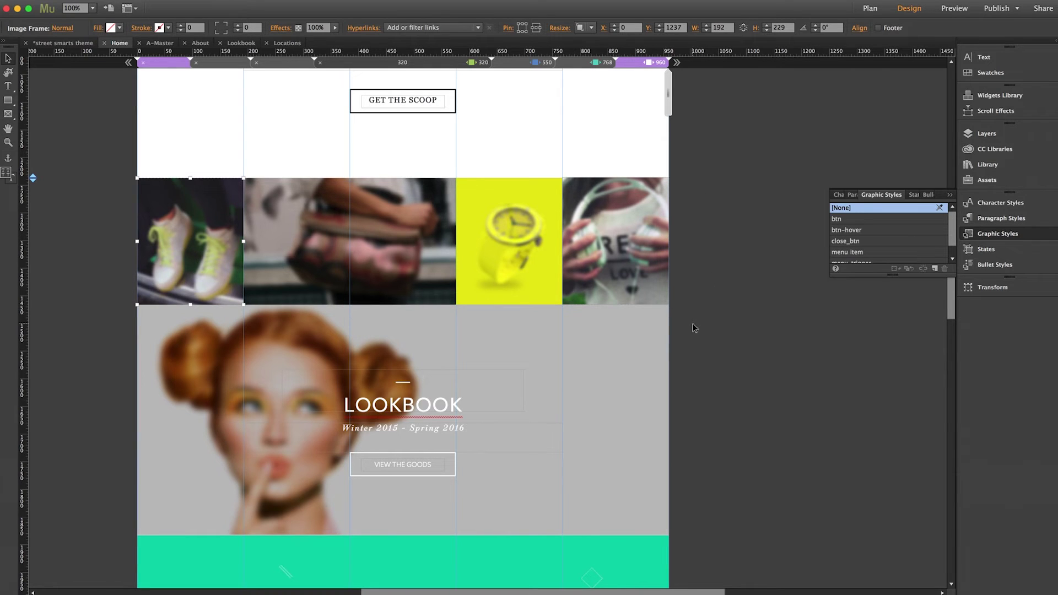
click(322, 217)
click(712, 295)
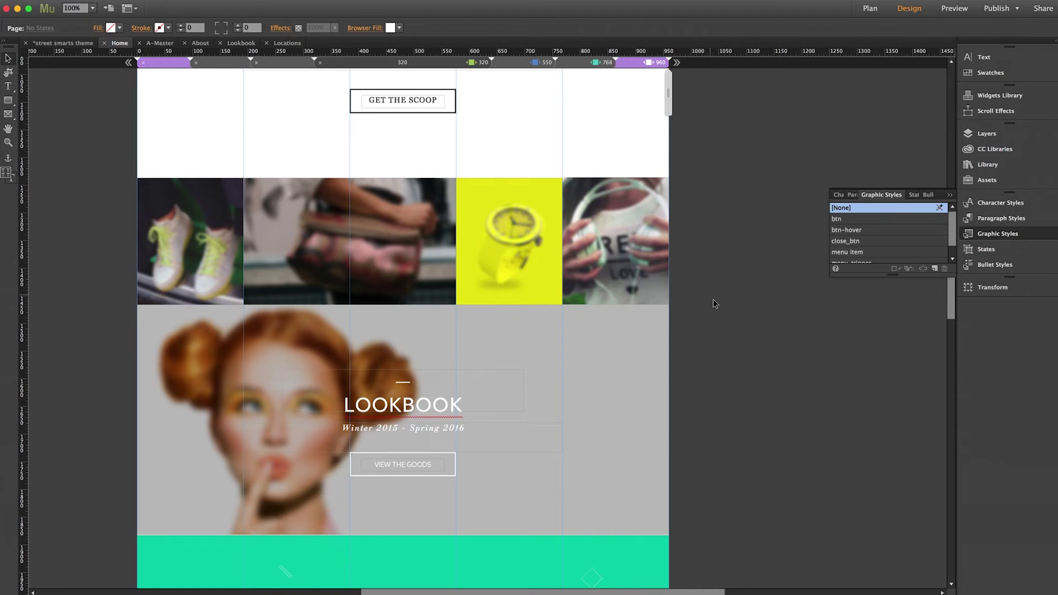
Step: Inspect the LOOKBOOK rectangle's image fill, the LOCATIONS rectangle, and the VIEW LOCATIONS and VIEW THE GOODS buttons
scroll(948, 335, down, 3)
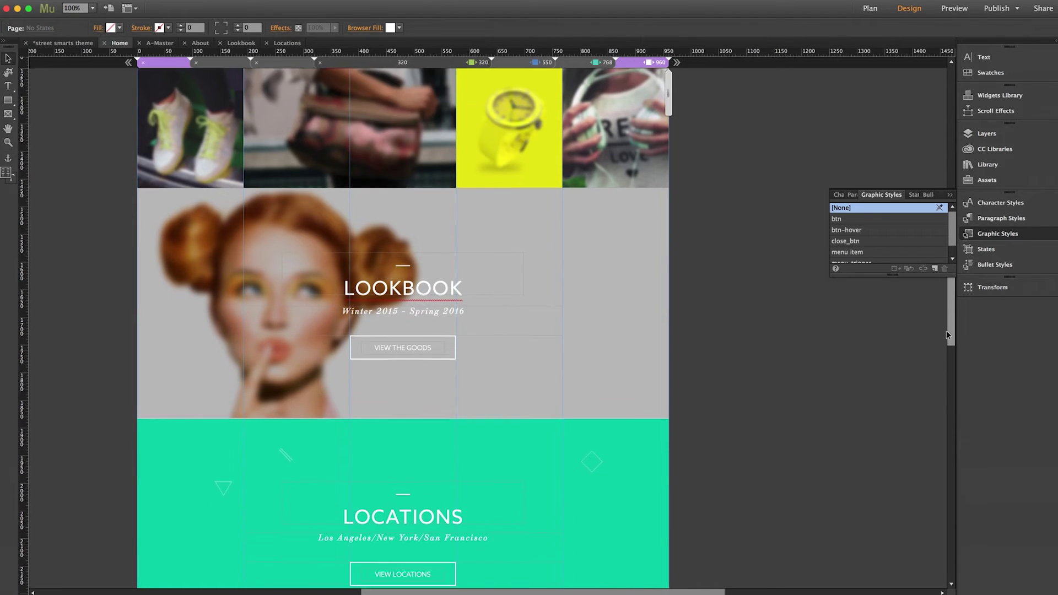
scroll(947, 333, down, 1)
click(180, 236)
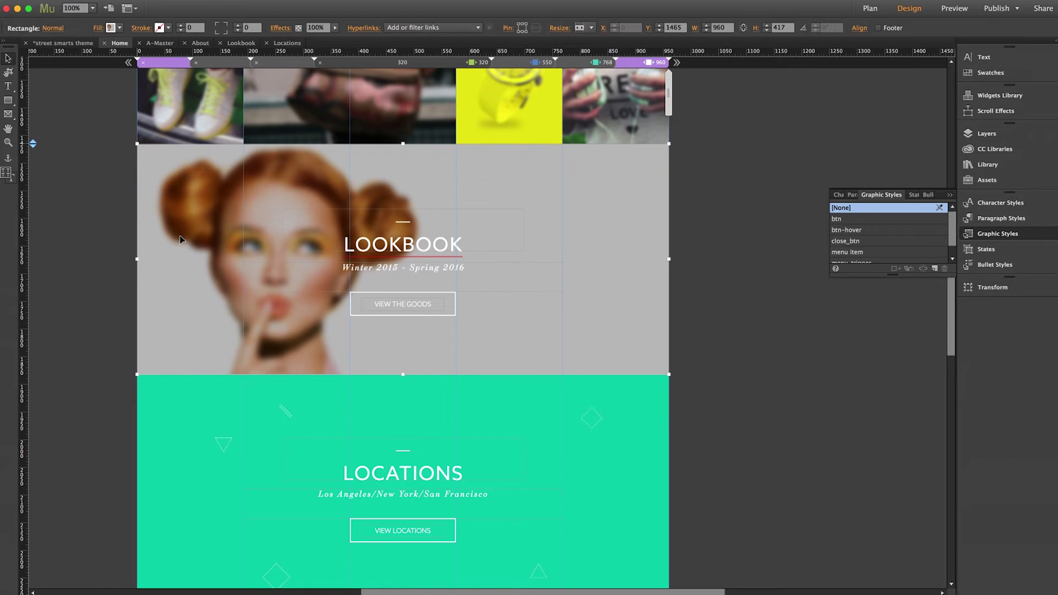
click(101, 30)
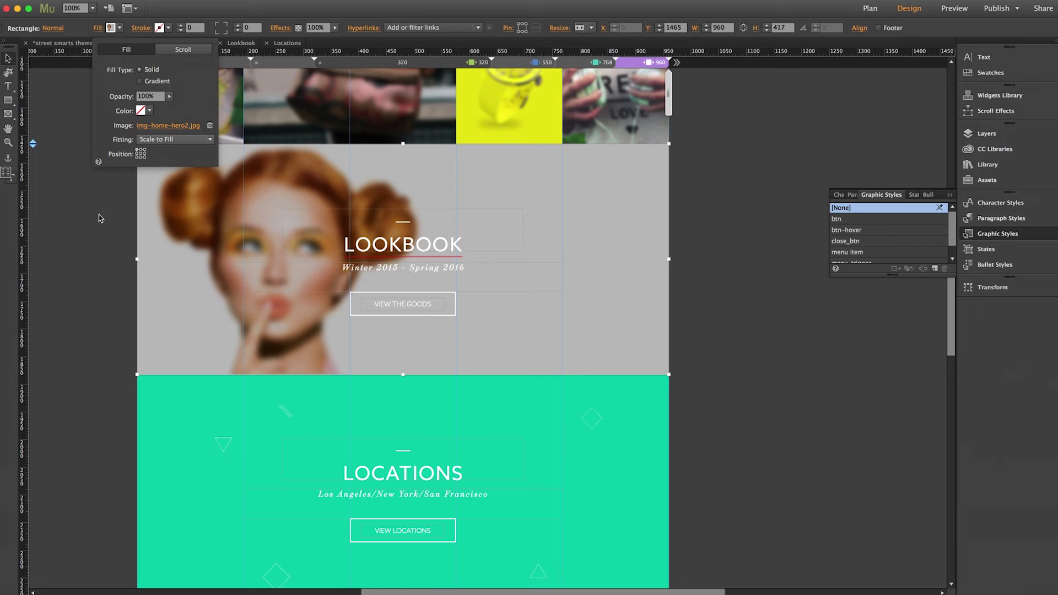
click(92, 247)
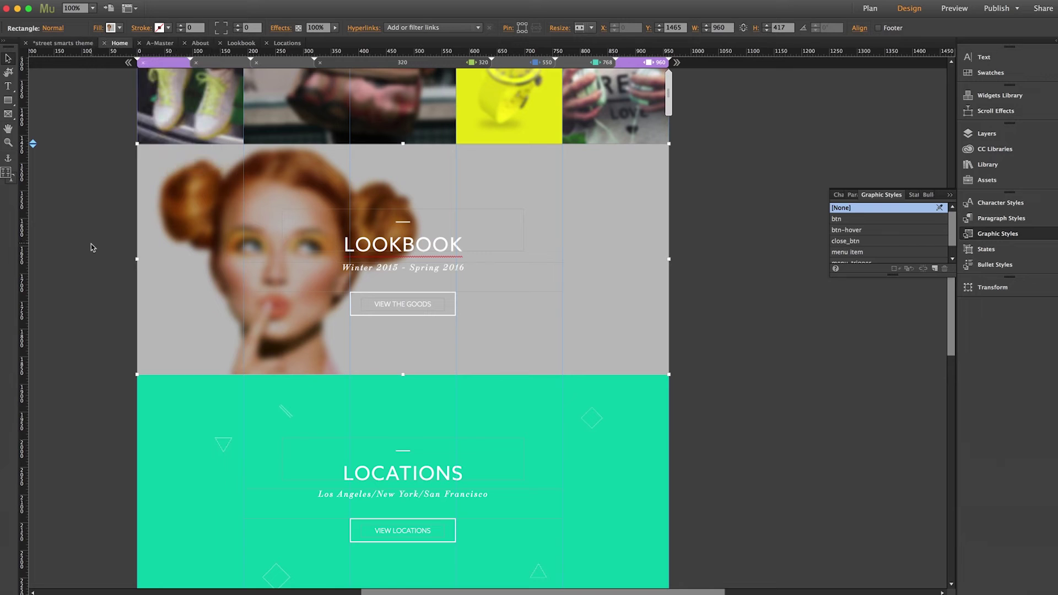
click(211, 402)
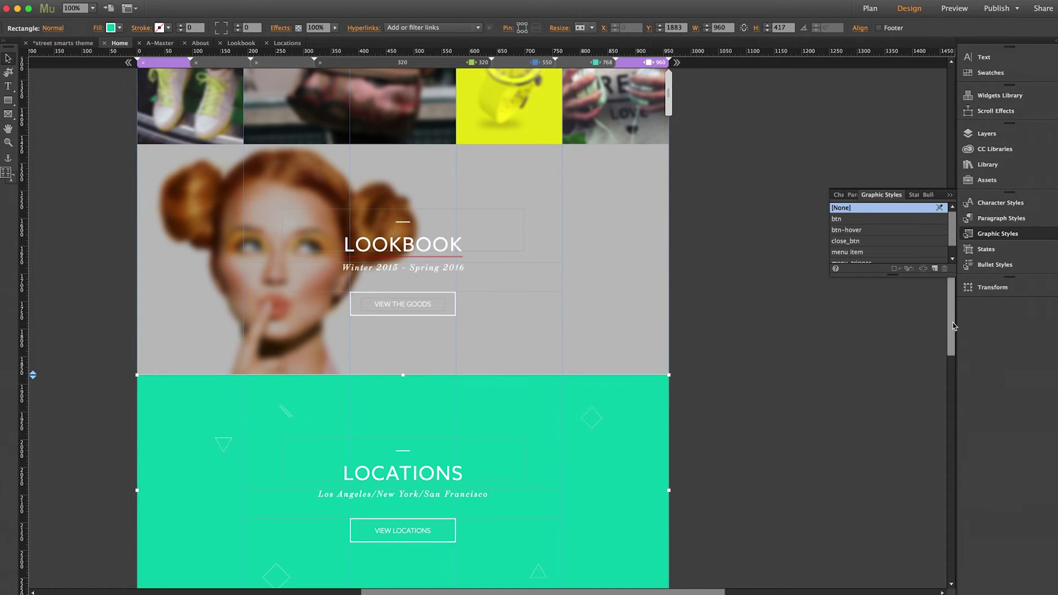
scroll(954, 326, down, 3)
click(417, 491)
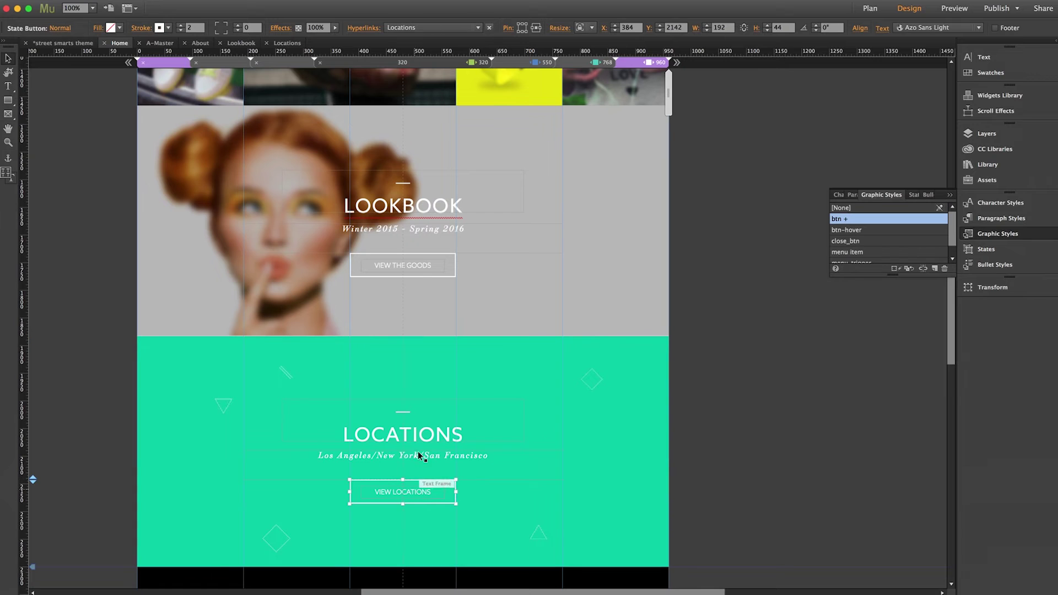
click(412, 264)
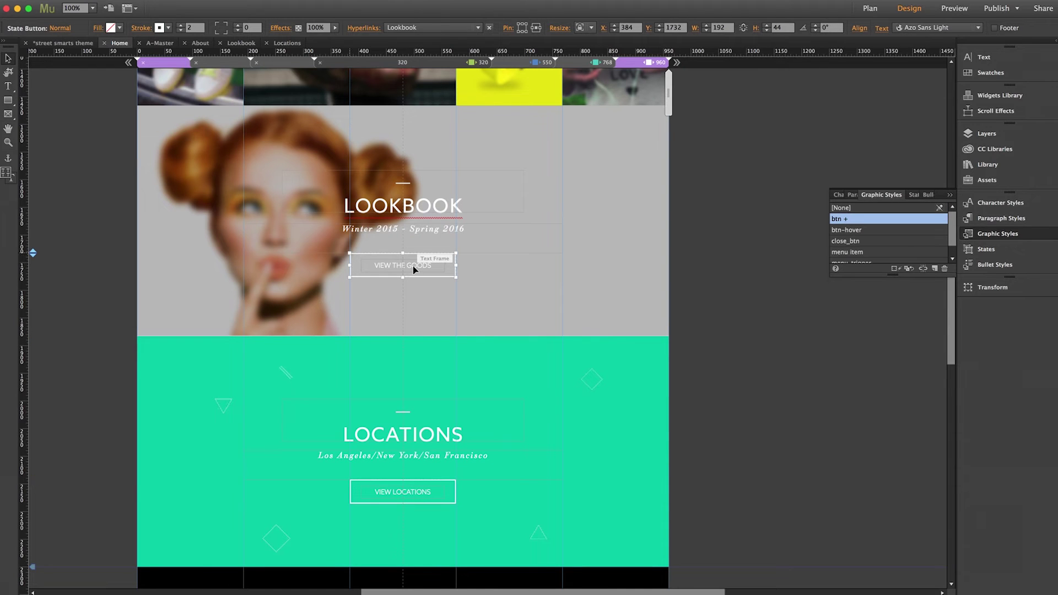
click(715, 221)
Step: Open the About page from Plan view and close the Graphic Styles panel
click(870, 8)
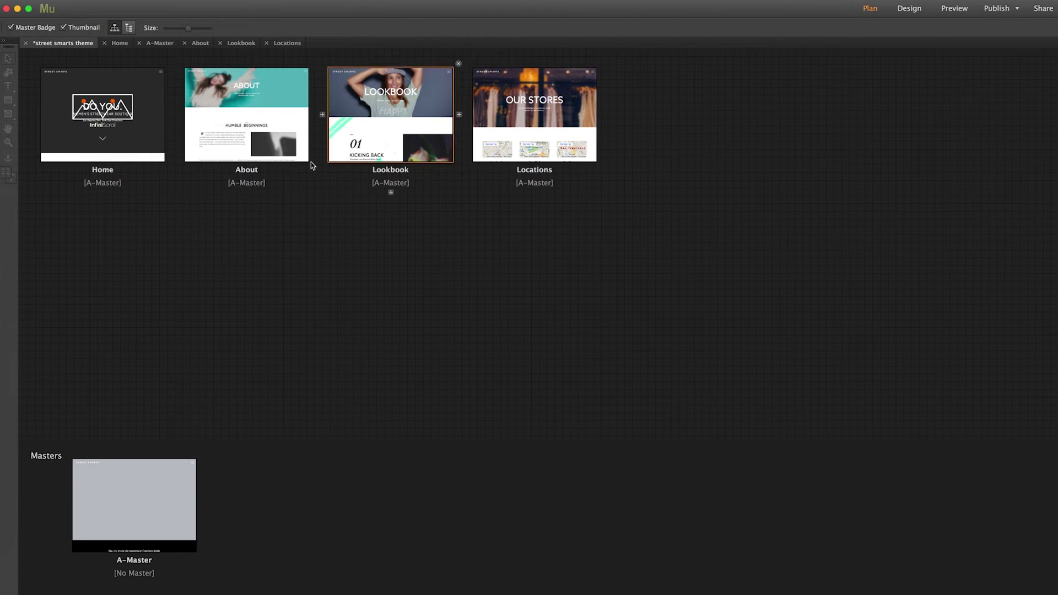
double_click(223, 97)
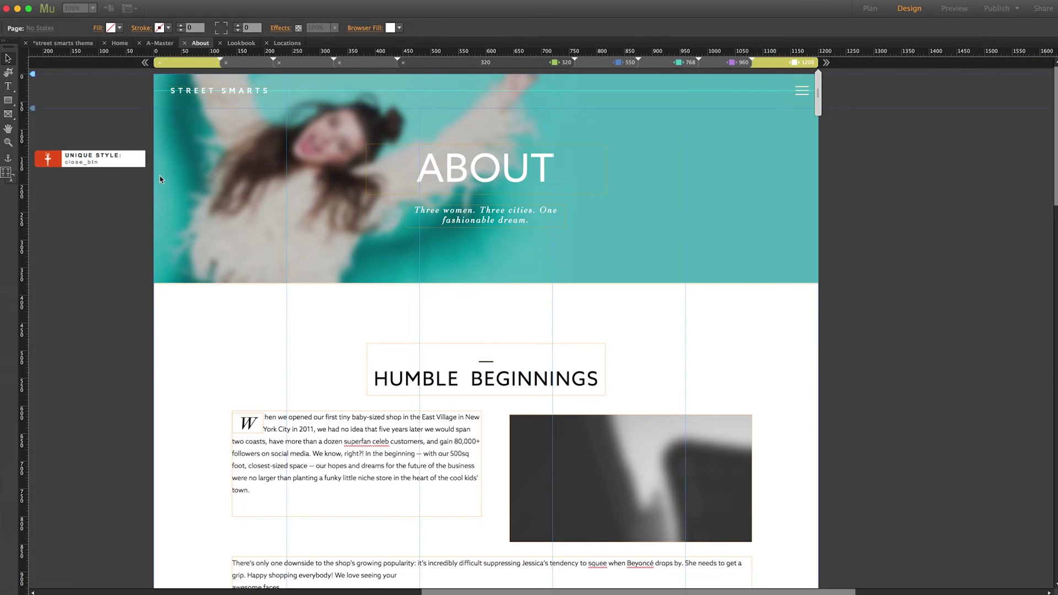
click(1000, 233)
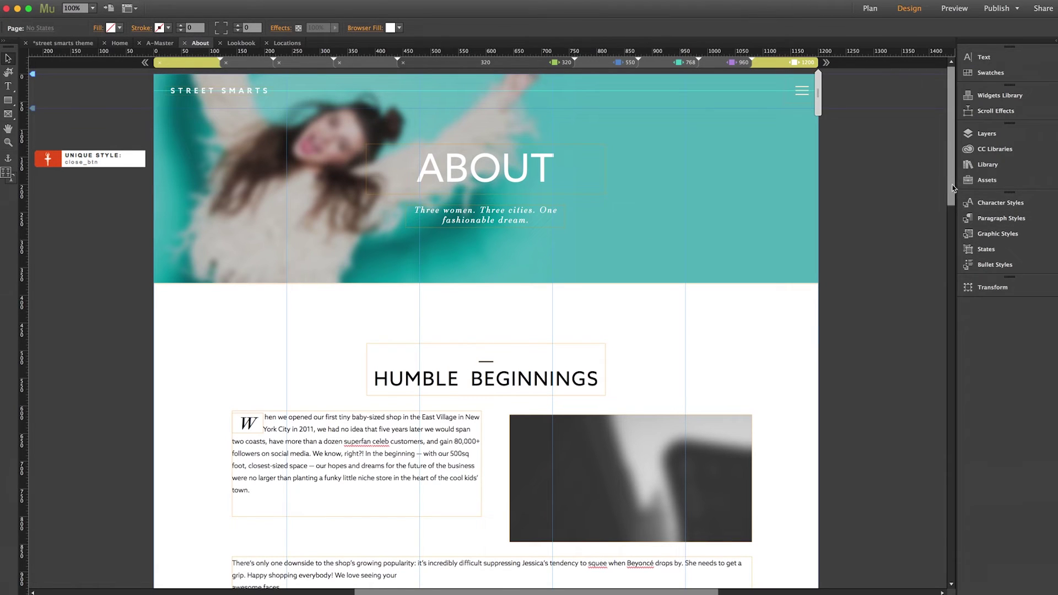
scroll(637, 387, down, 3)
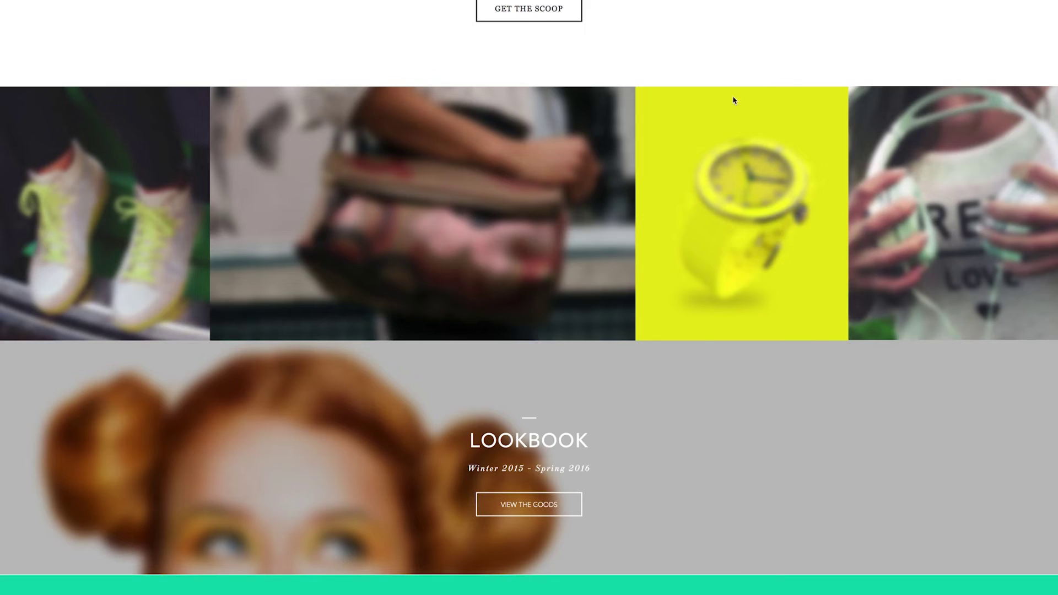
scroll(944, 64, up, 2)
Step: Go to the About page from the menu, scroll through it, and narrow the window
scroll(944, 64, up, 10)
click(1040, 12)
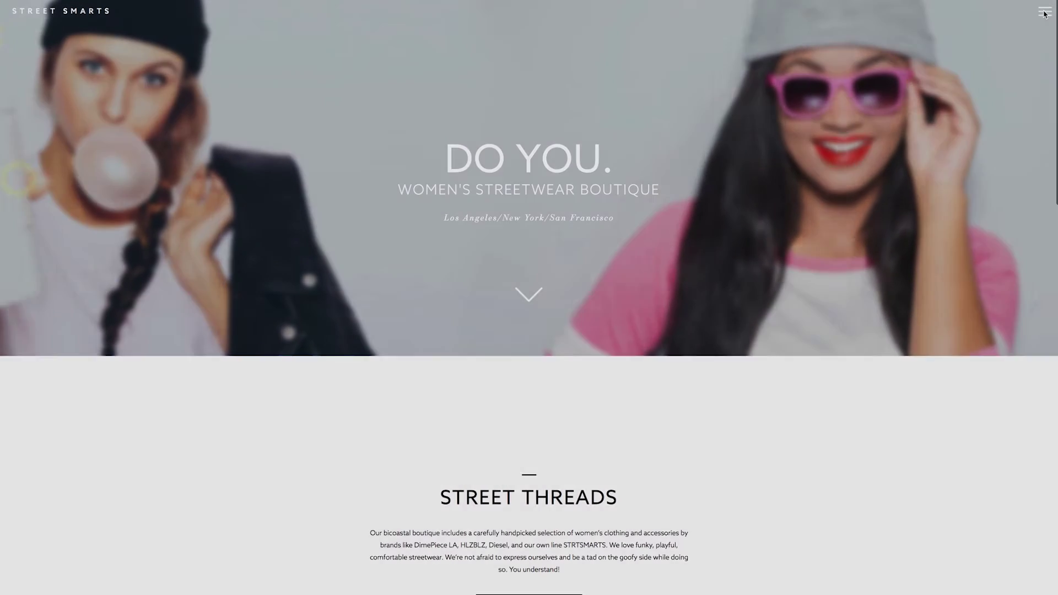
click(553, 241)
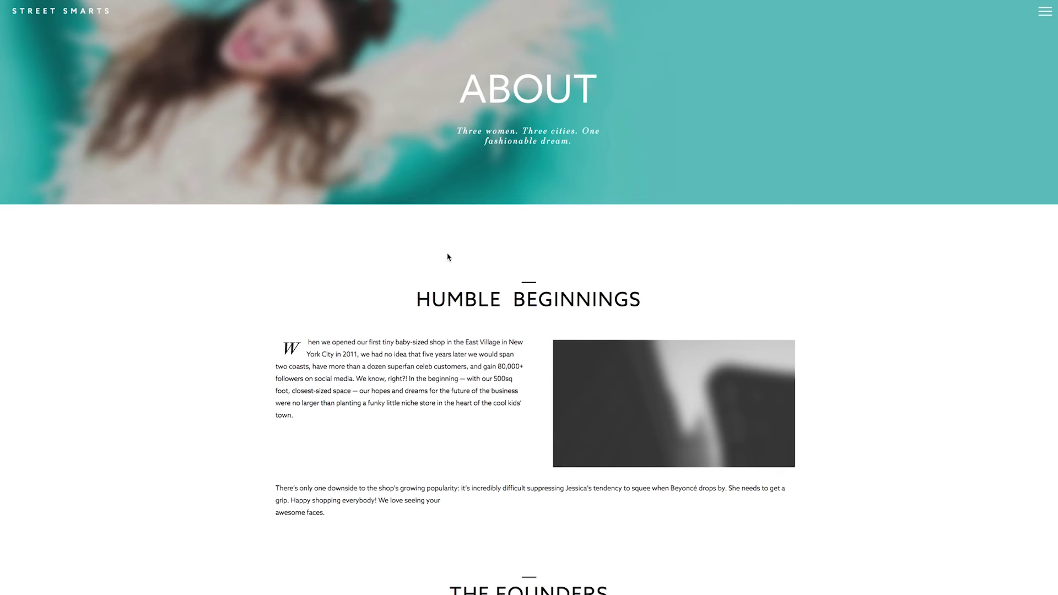
scroll(190, 262, down, 2)
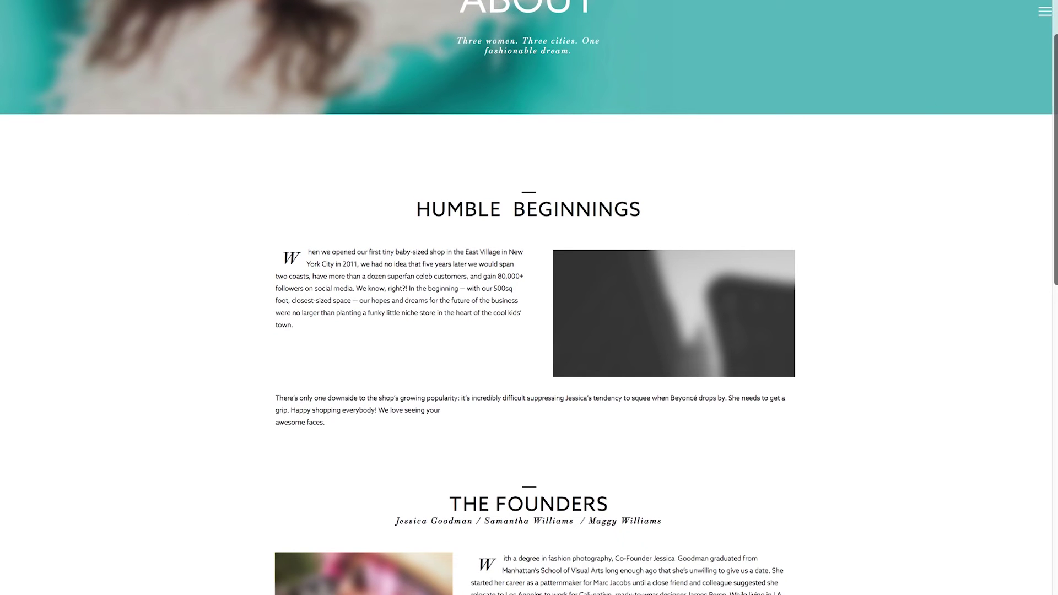
mouse_move(1057, 27)
mouse_down()
mouse_move(446, 23)
mouse_move(1054, 25)
mouse_up()
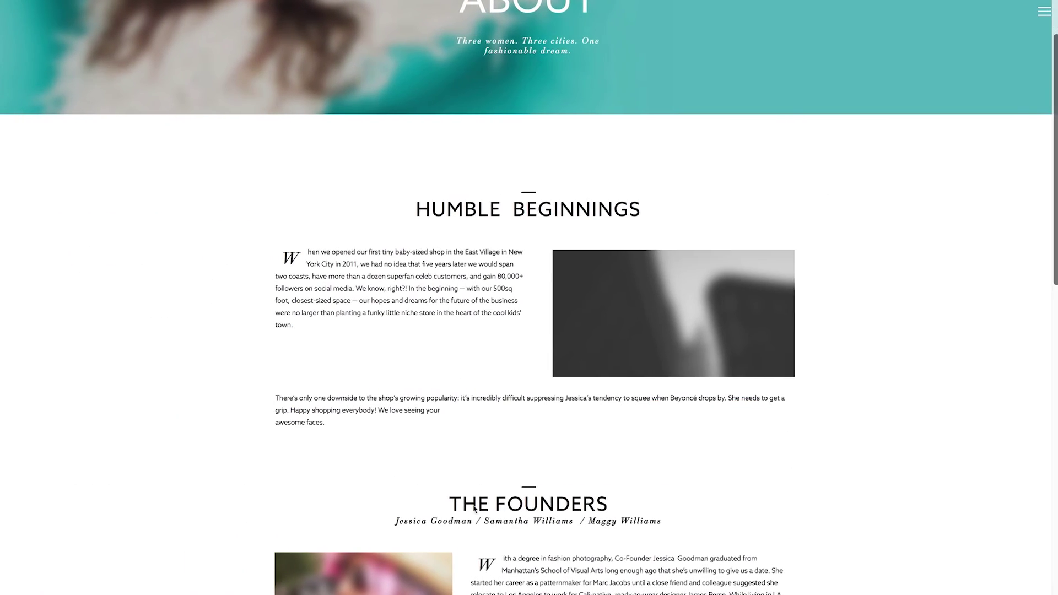
key(super+w)
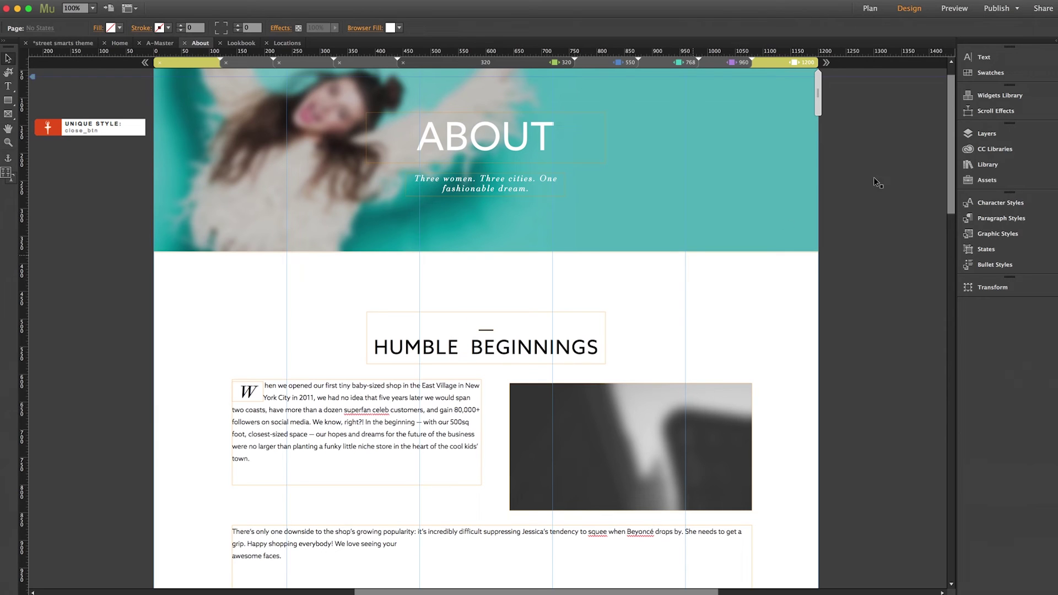
drag(952, 159, 949, 188)
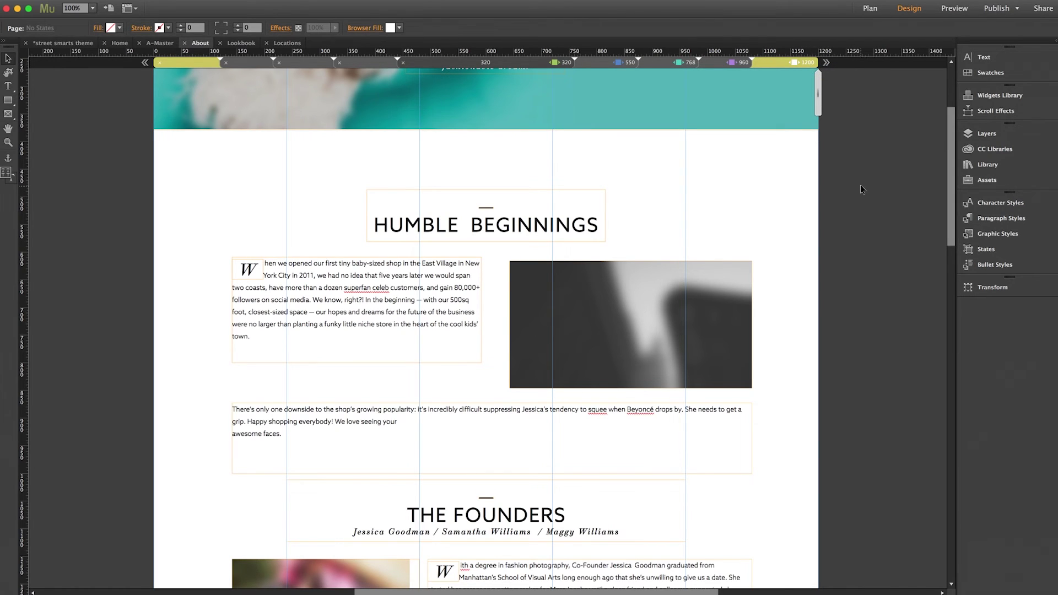
click(383, 296)
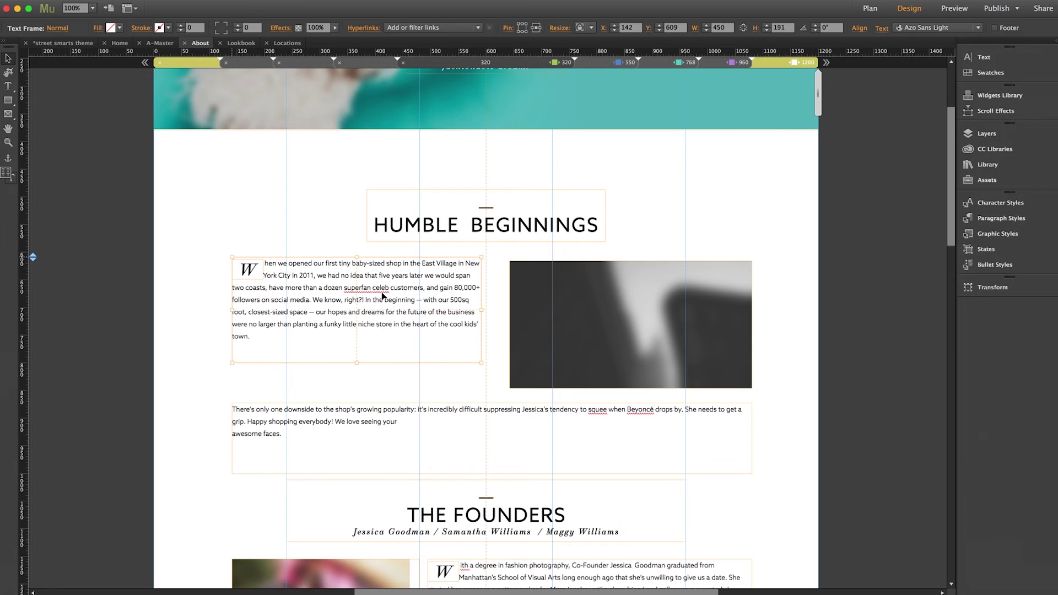
click(584, 27)
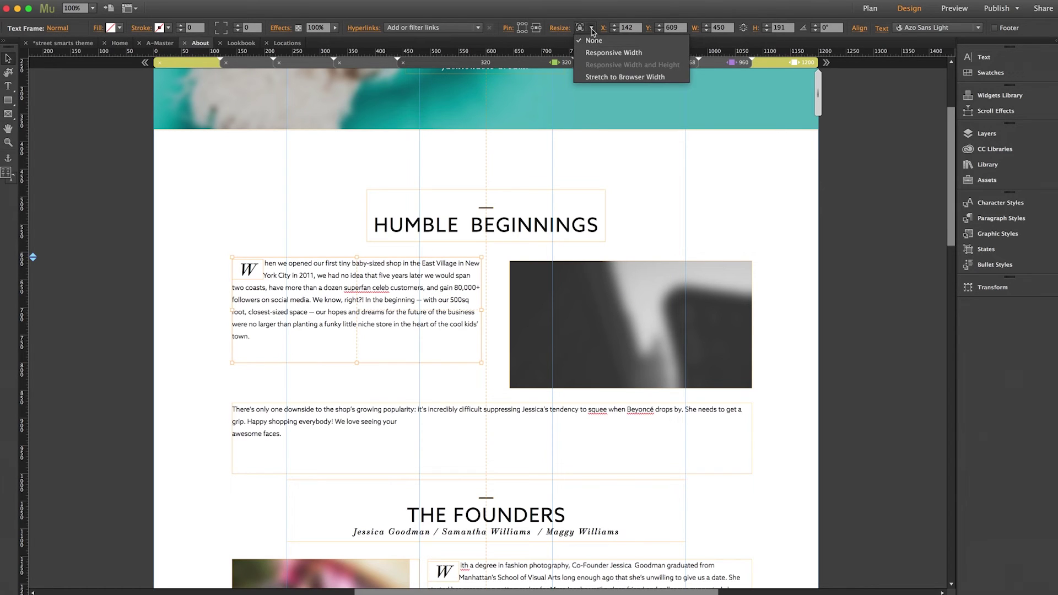
click(594, 42)
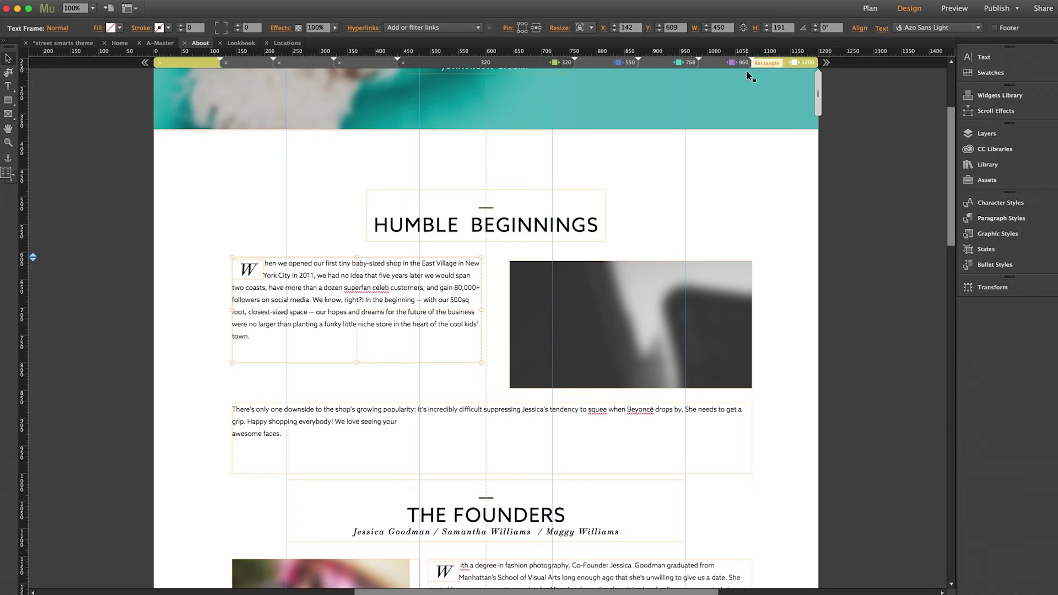
Step: Show the About page's 960 breakpoint and confirm the body paragraph keeps Responsive Width resizing
click(750, 219)
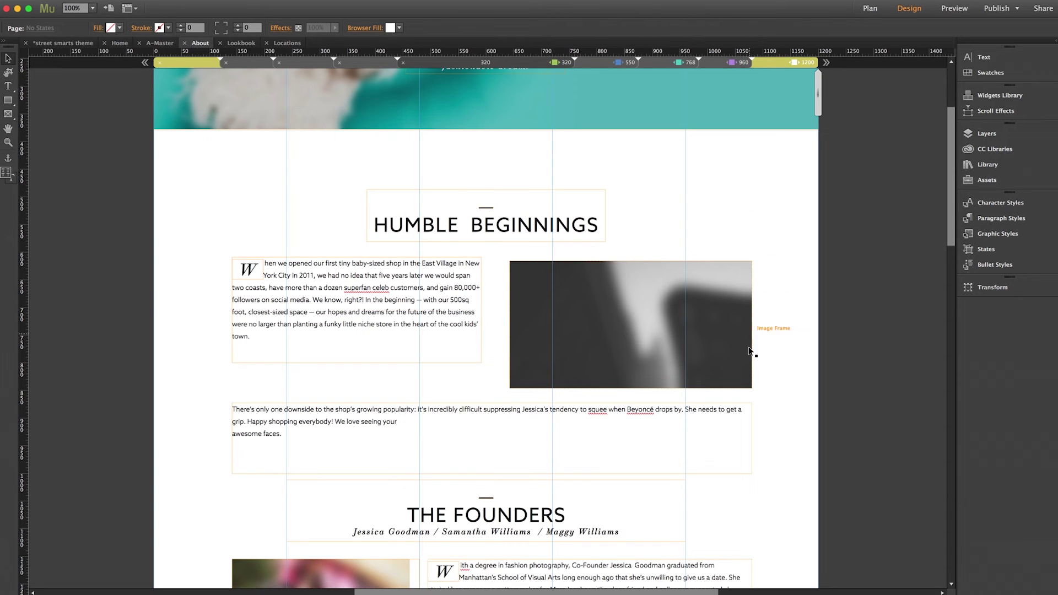
click(715, 64)
click(415, 323)
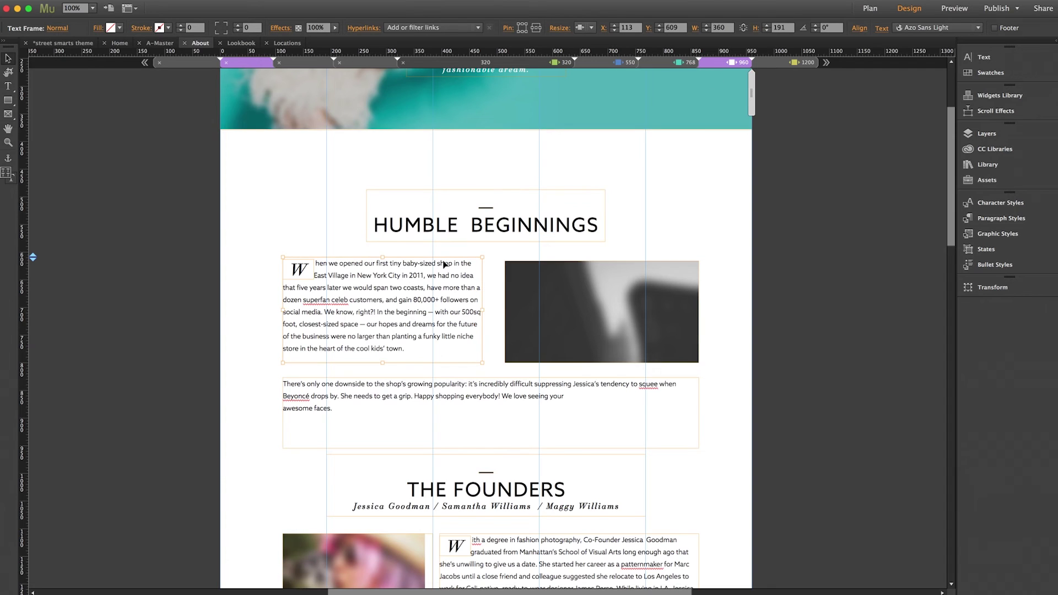
click(592, 28)
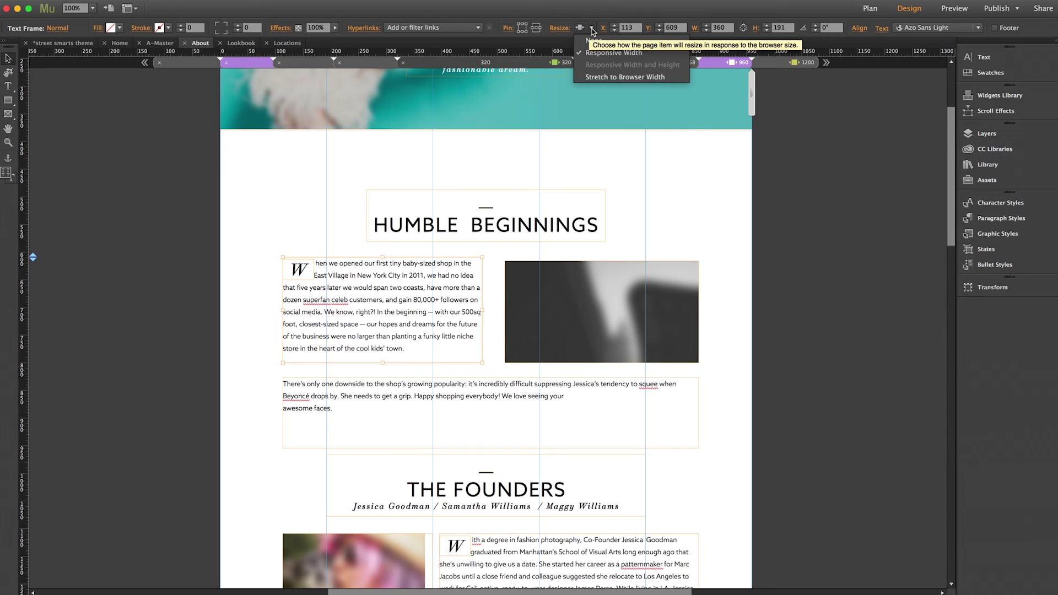
click(593, 31)
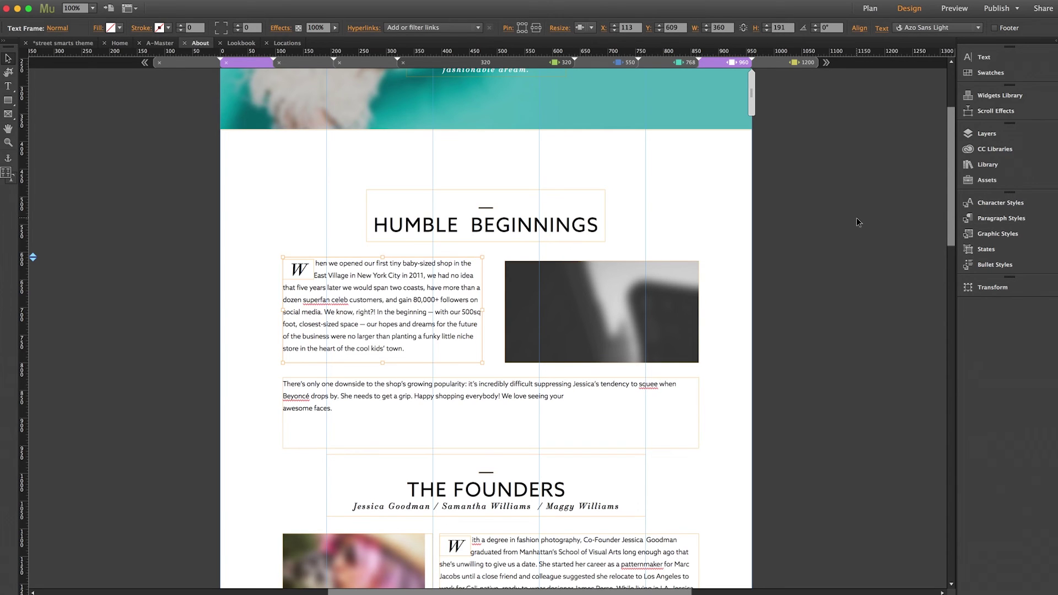
Step: Open the Lookbook page from Plan view and scroll down to the Kicking Back section
click(870, 8)
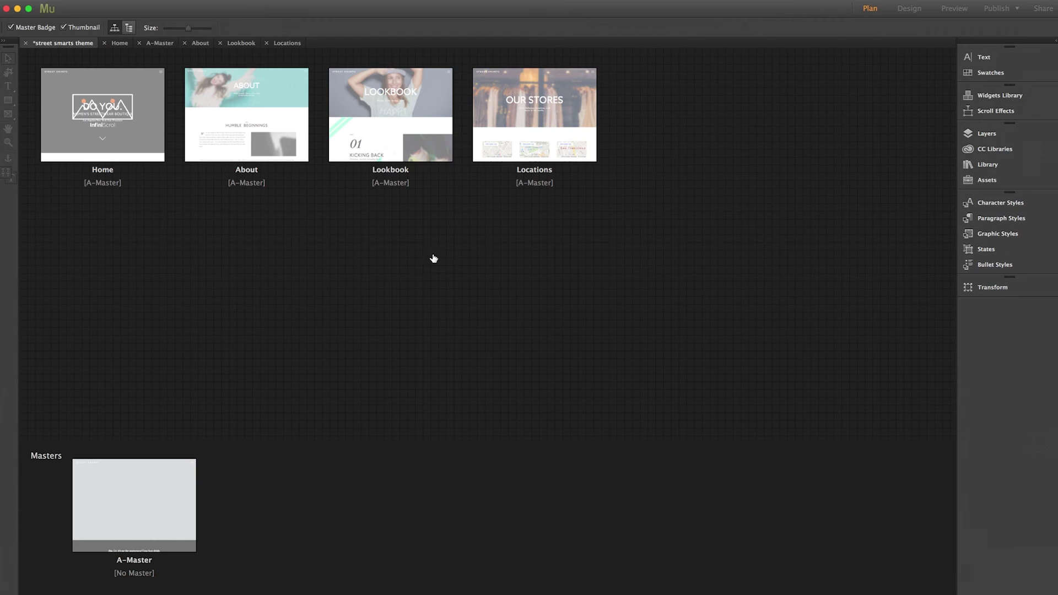
double_click(401, 122)
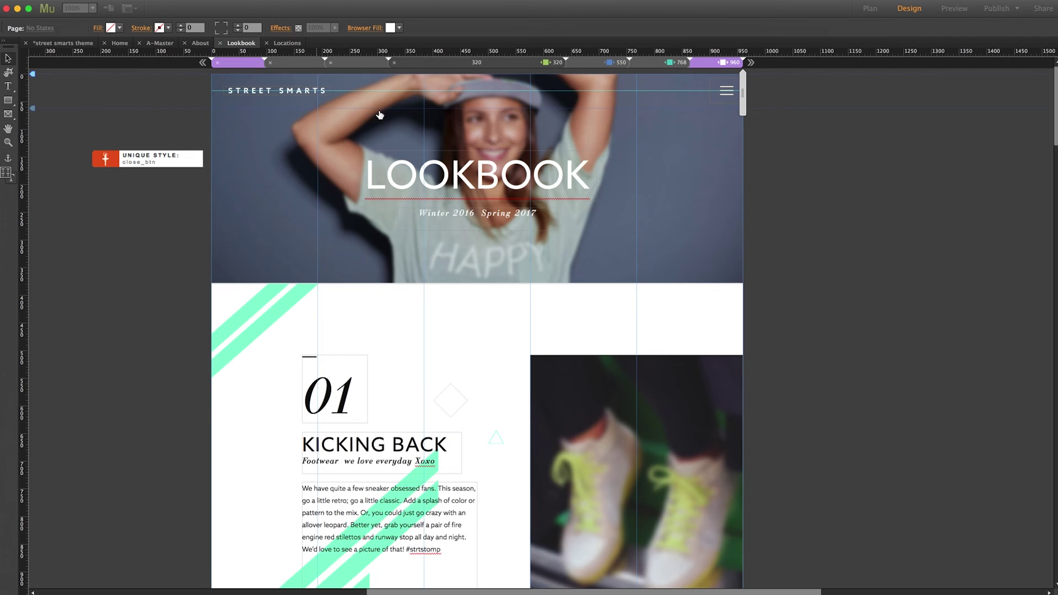
scroll(951, 128, down, 1)
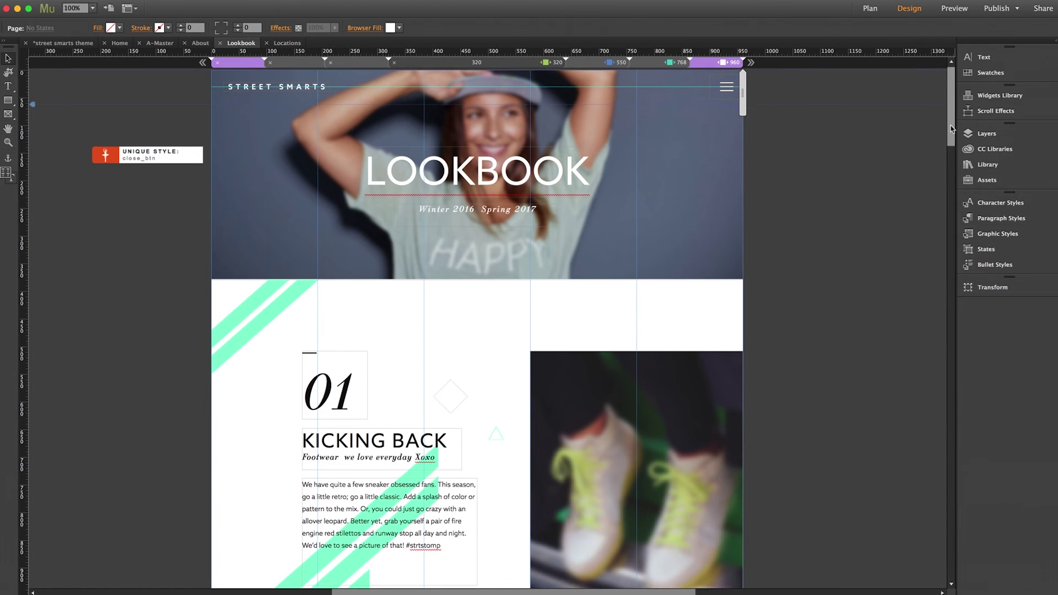
drag(951, 128, 951, 150)
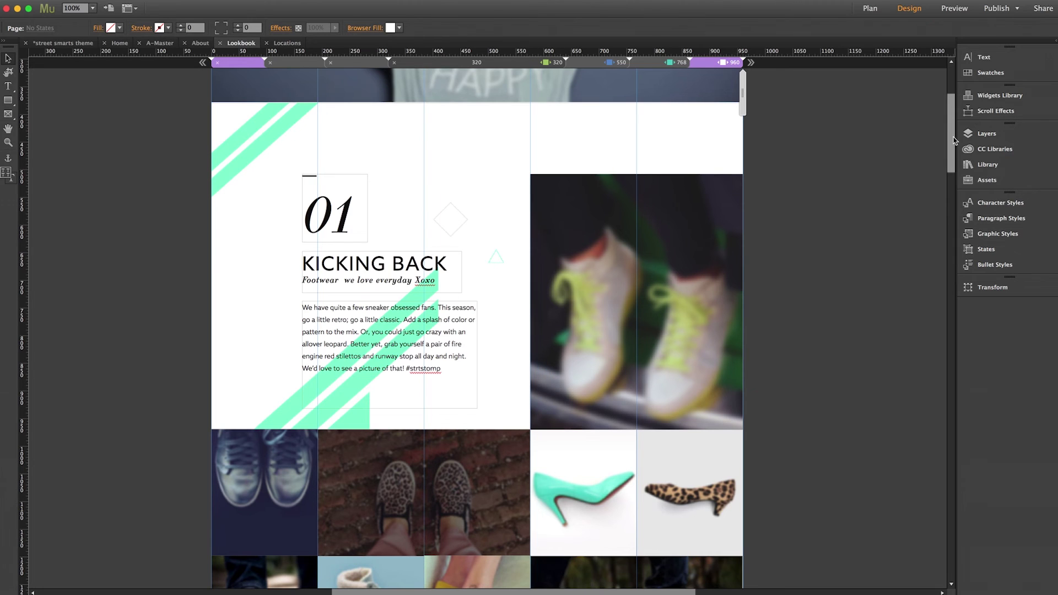
scroll(956, 140, down, 3)
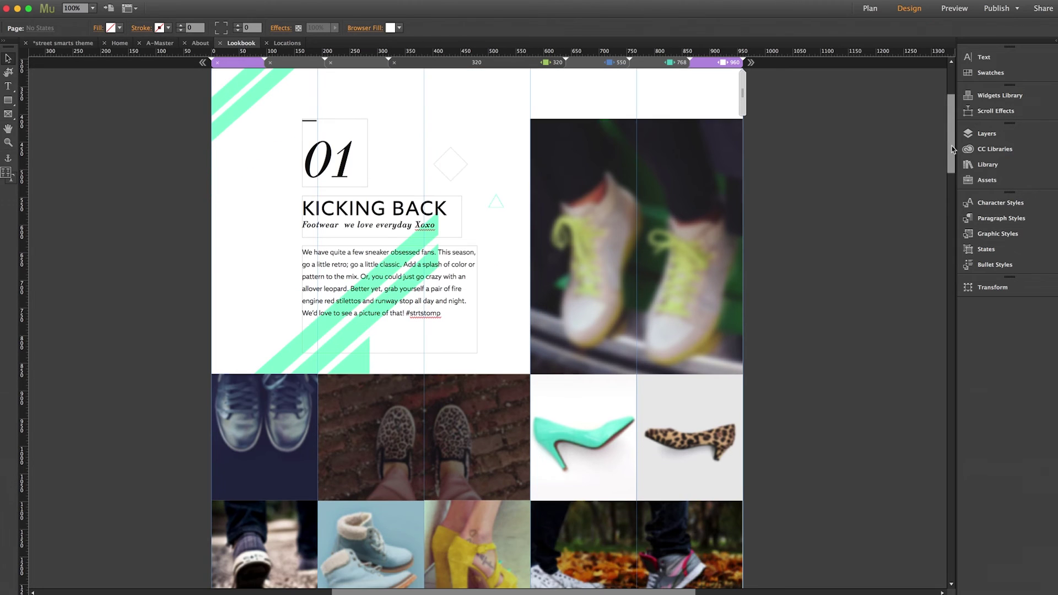
Step: Compare the Fill settings of the white rectangle and the blurred sneaker photo
click(270, 239)
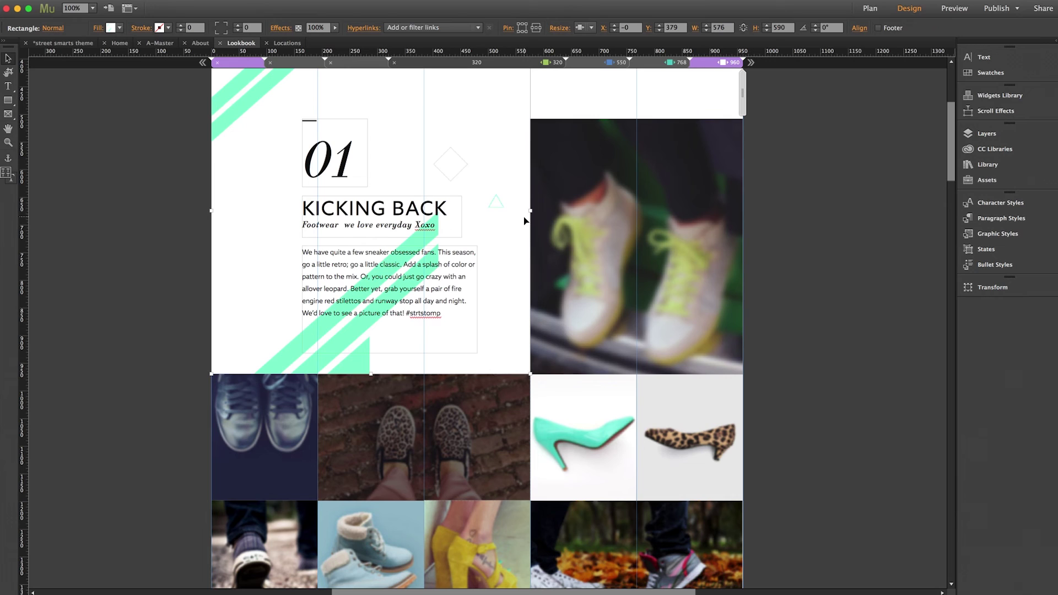
click(101, 33)
click(617, 197)
click(521, 239)
click(539, 238)
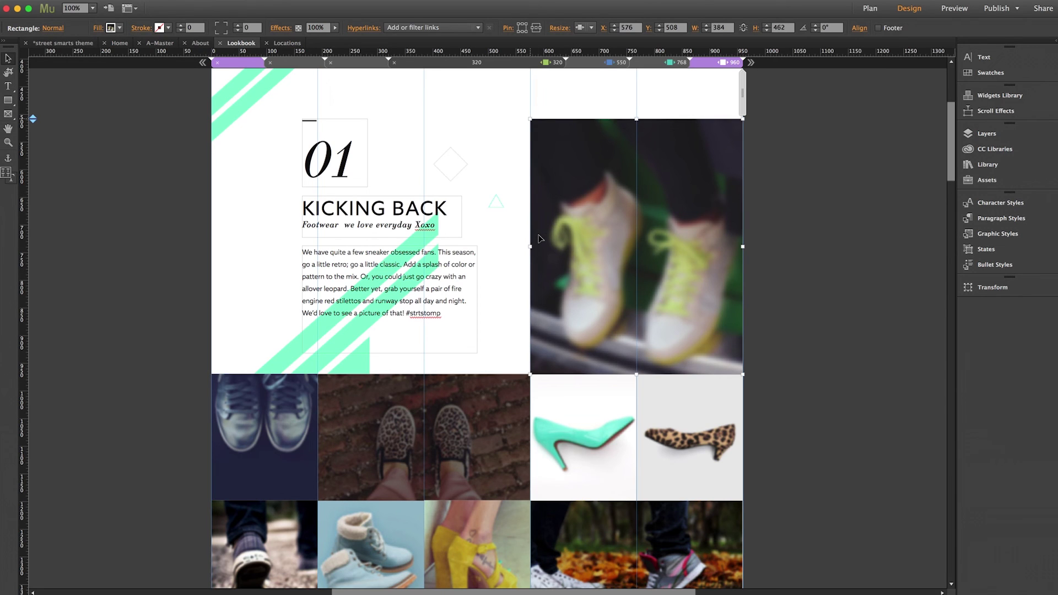
click(772, 252)
scroll(944, 182, down, 3)
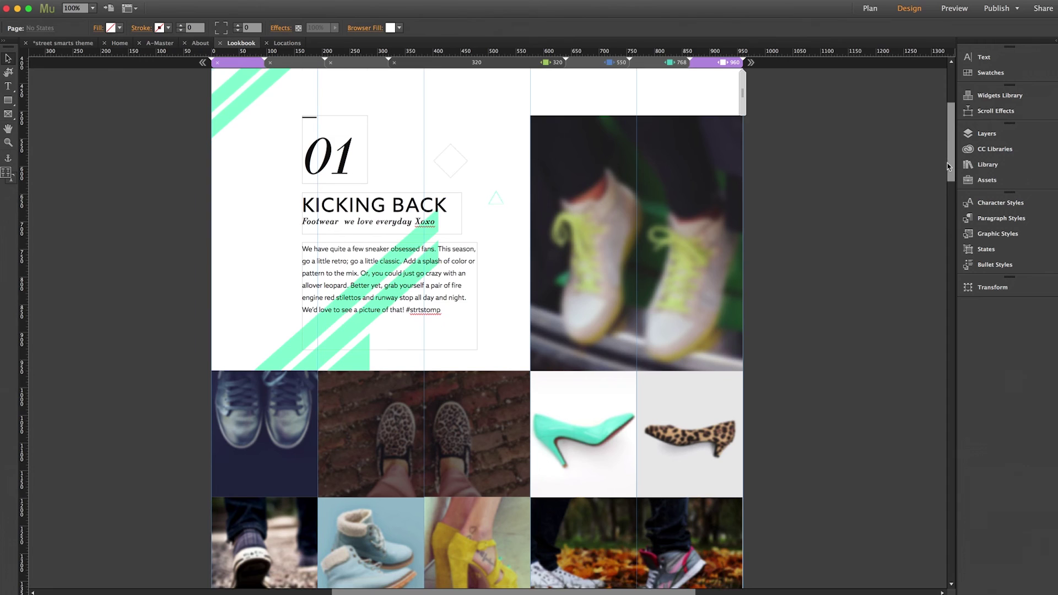
scroll(944, 182, down, 1)
click(284, 273)
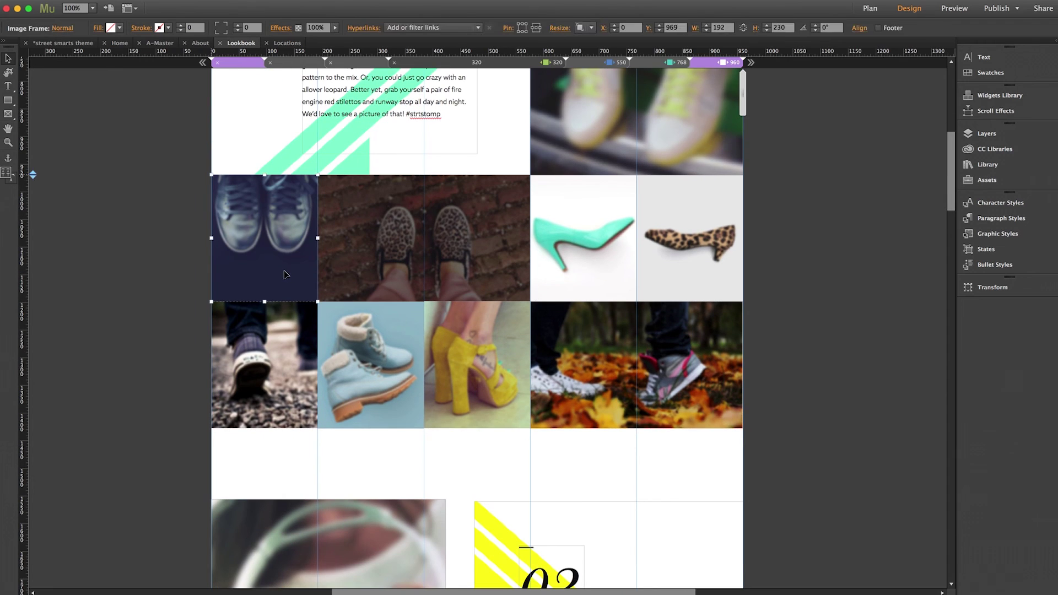
click(381, 263)
click(592, 28)
click(592, 28)
drag(951, 202, 888, 220)
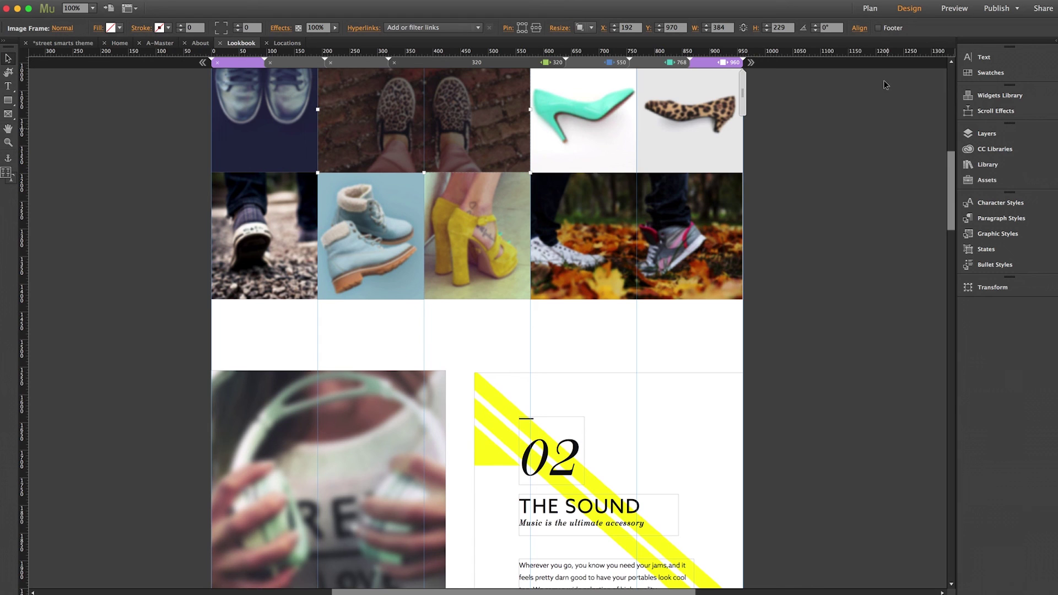
Step: Open the Locations page and select the Los Angeles, New York and San Francisco map widgets
click(872, 9)
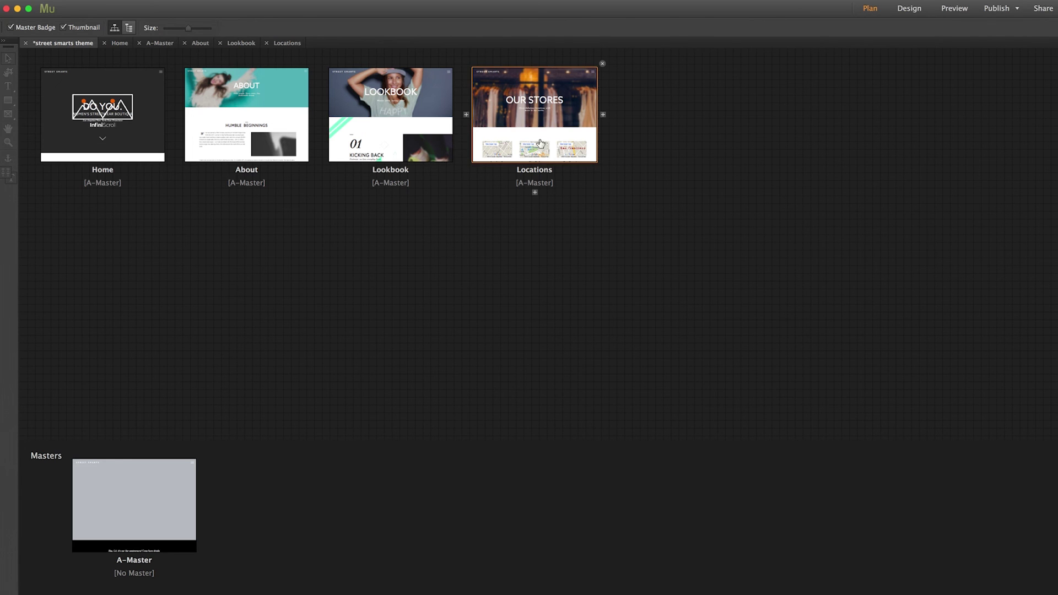
double_click(538, 130)
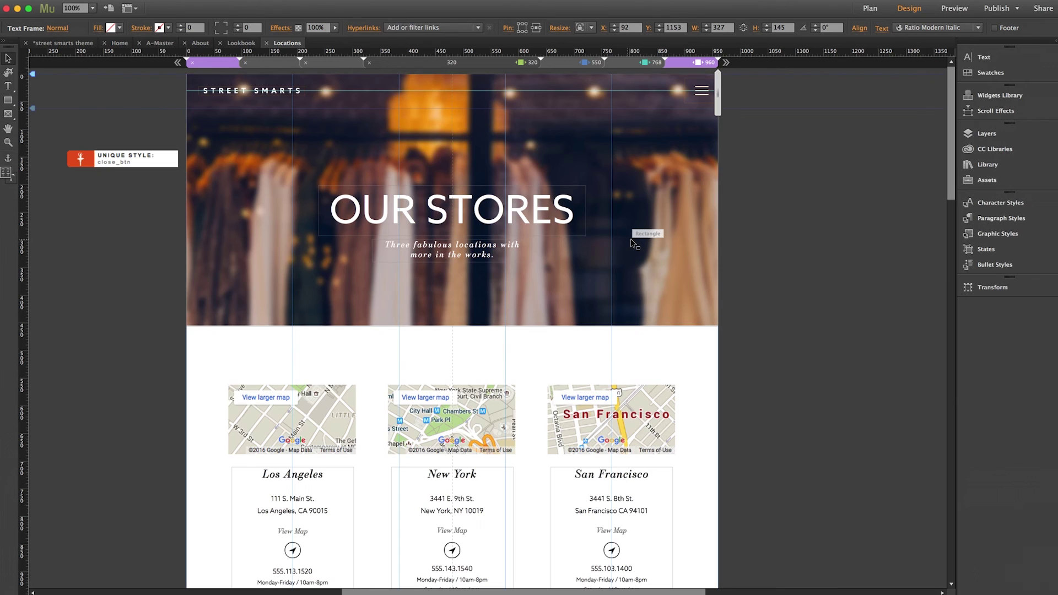
click(320, 424)
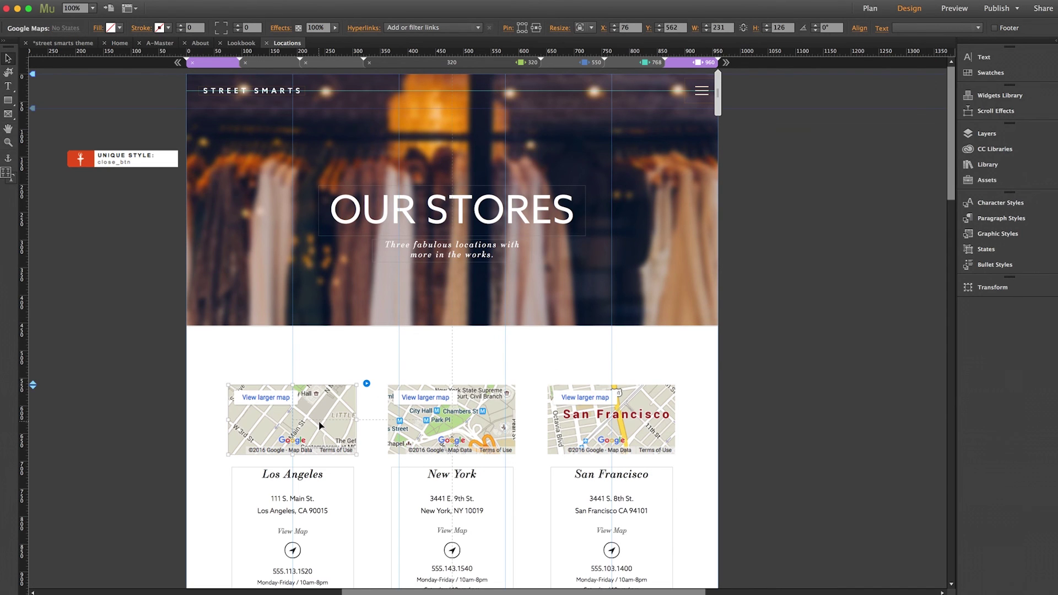
scroll(428, 381, down, 2)
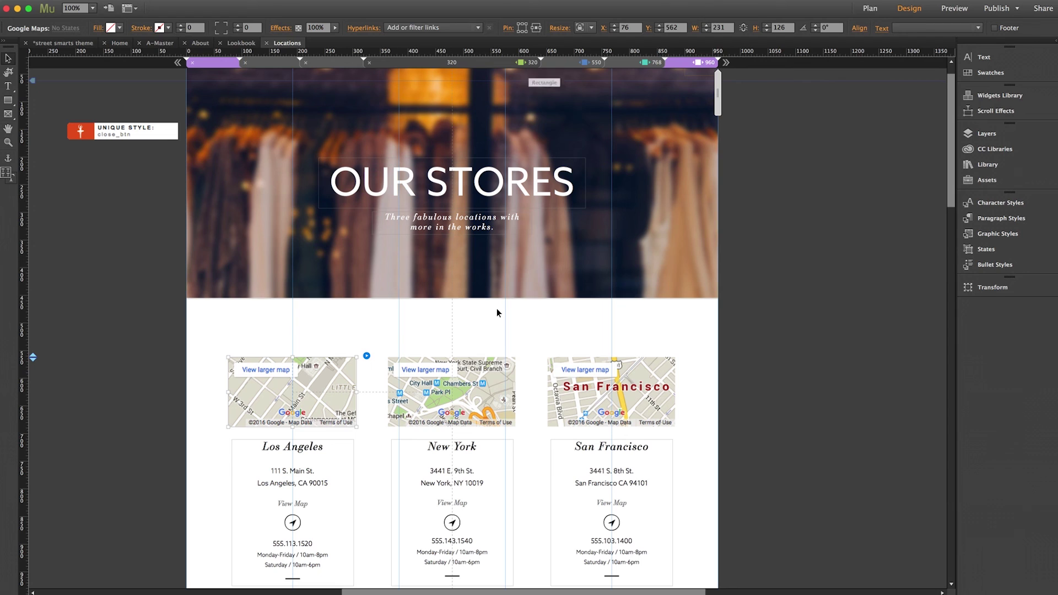
click(481, 388)
click(615, 392)
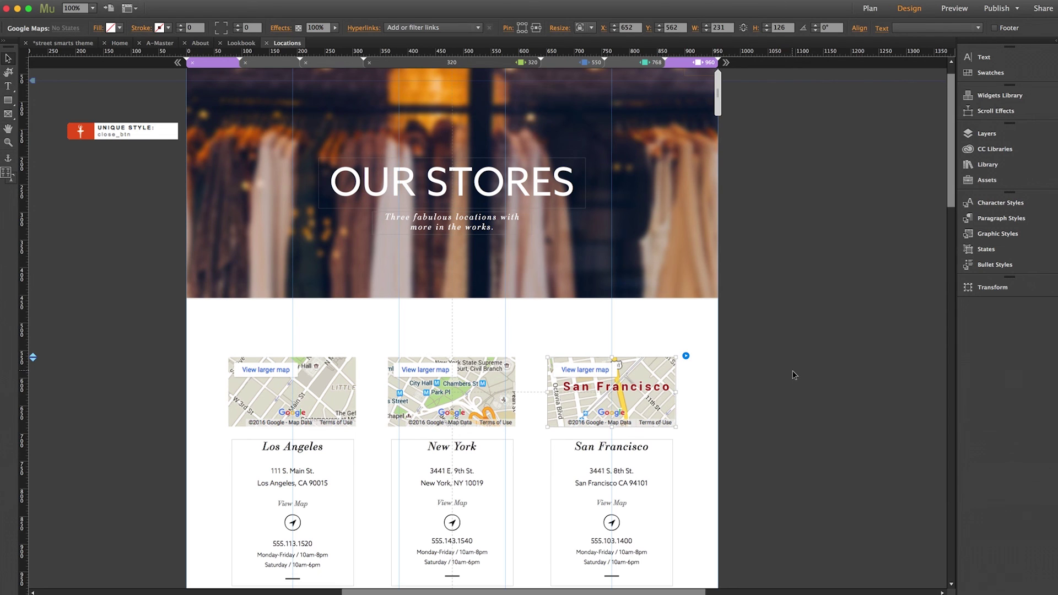
scroll(794, 374, down, 5)
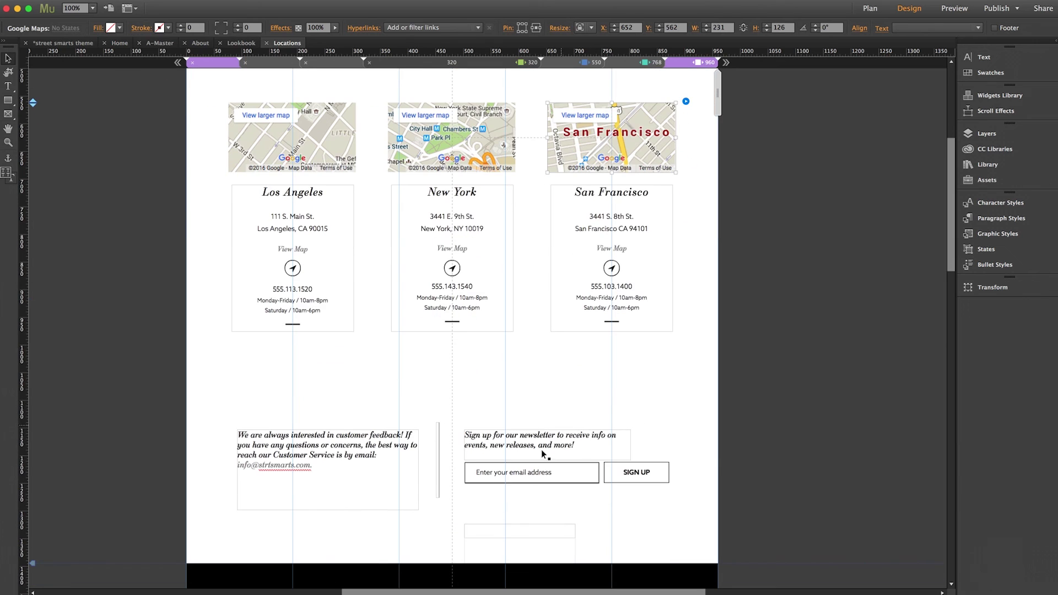
click(535, 471)
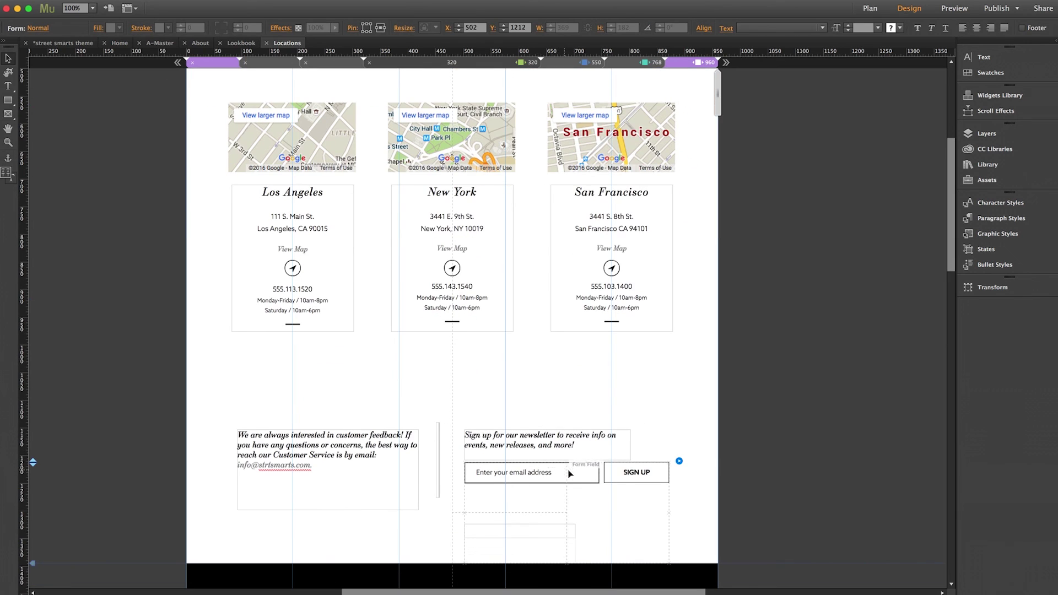
click(765, 435)
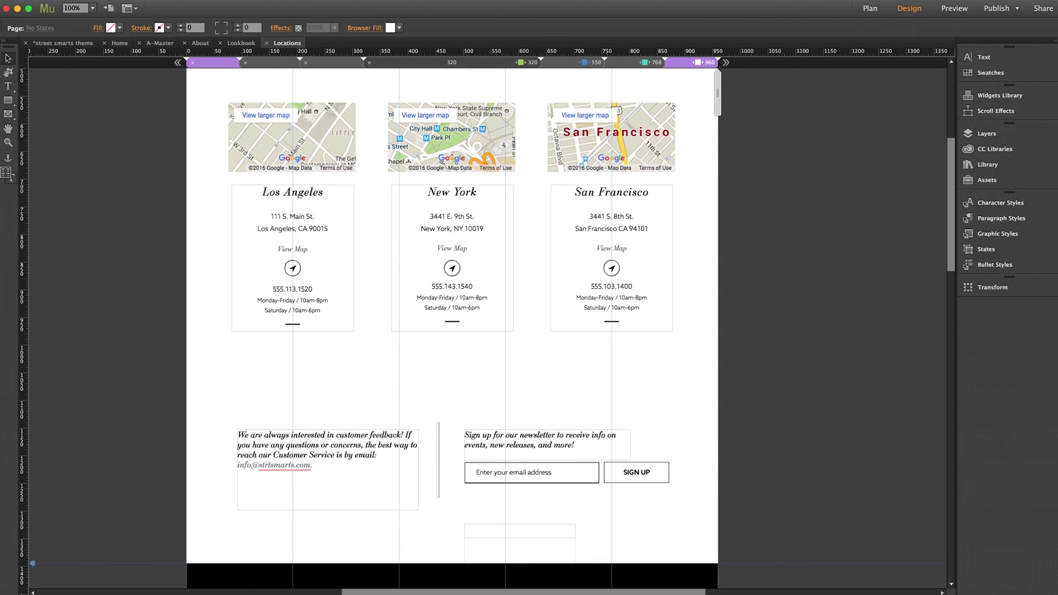